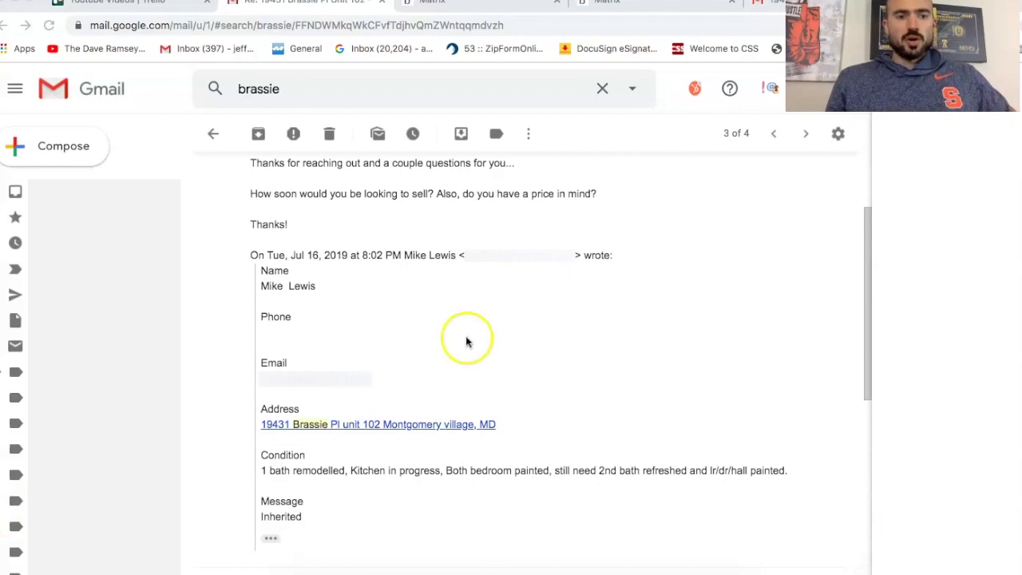
Scroll the seller's inquiry email to read the unit's condition notes.
{"action": "scroll", "coordinate": [489, 336], "scroll_direction": "down", "scroll_amount": 1}
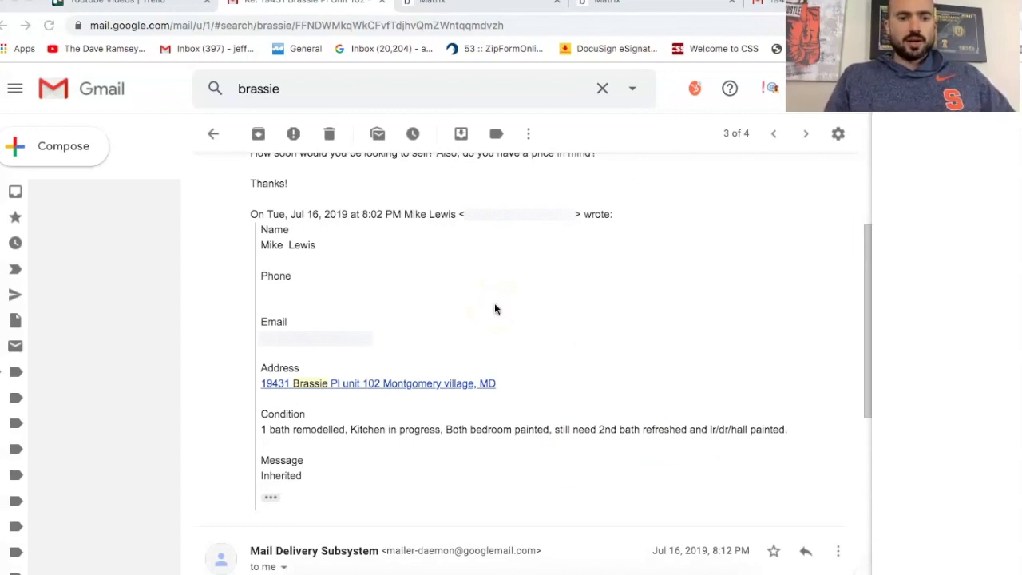
{"action": "left_click", "coordinate": [648, 8]}
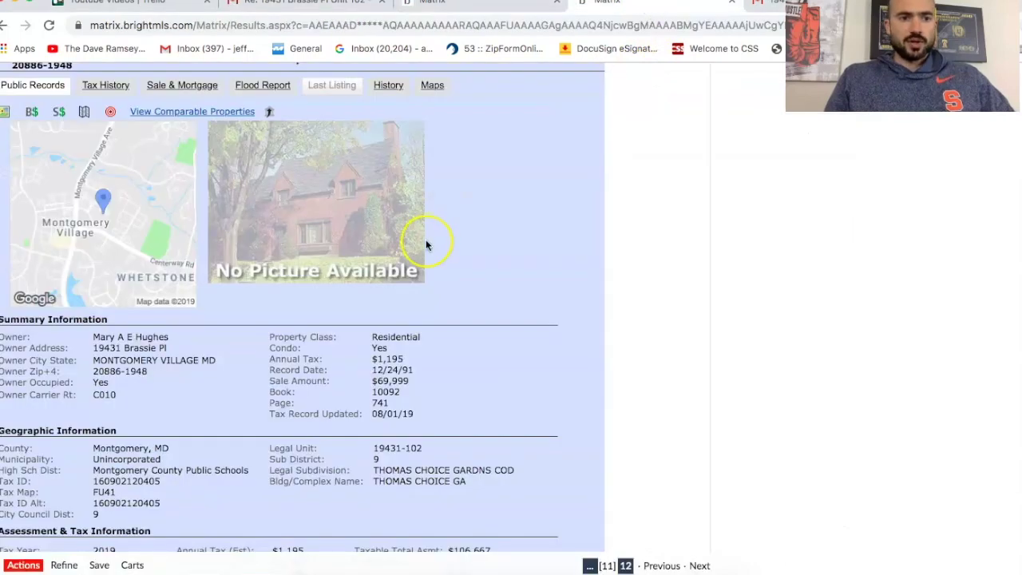
{"action": "scroll", "coordinate": [426, 240], "scroll_direction": "up", "scroll_amount": 3}
{"action": "scroll", "coordinate": [426, 246], "scroll_direction": "down", "scroll_amount": 1}
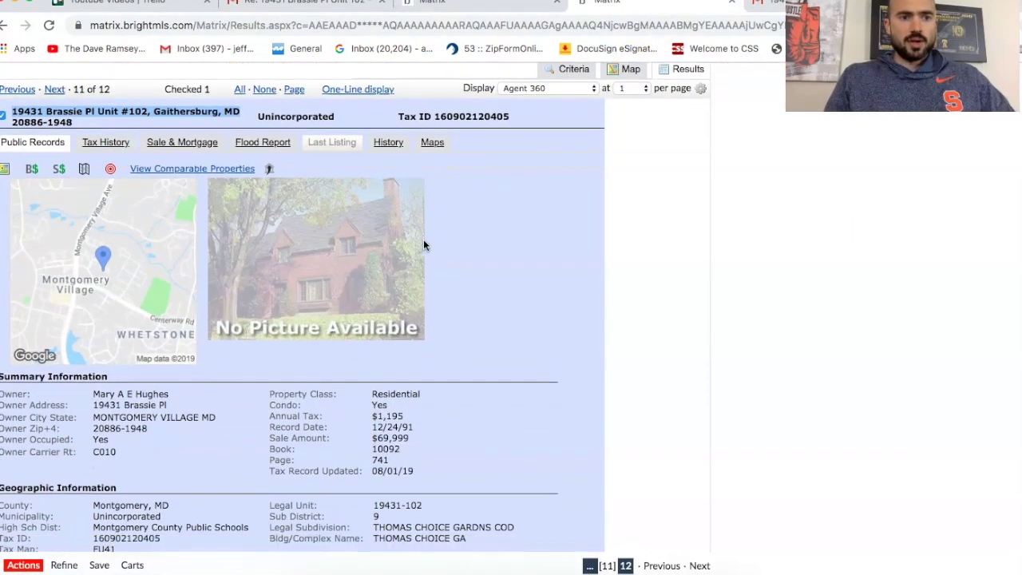
{"action": "scroll", "coordinate": [292, 267], "scroll_direction": "down", "scroll_amount": 5}
{"action": "scroll", "coordinate": [296, 285], "scroll_direction": "down", "scroll_amount": 5}
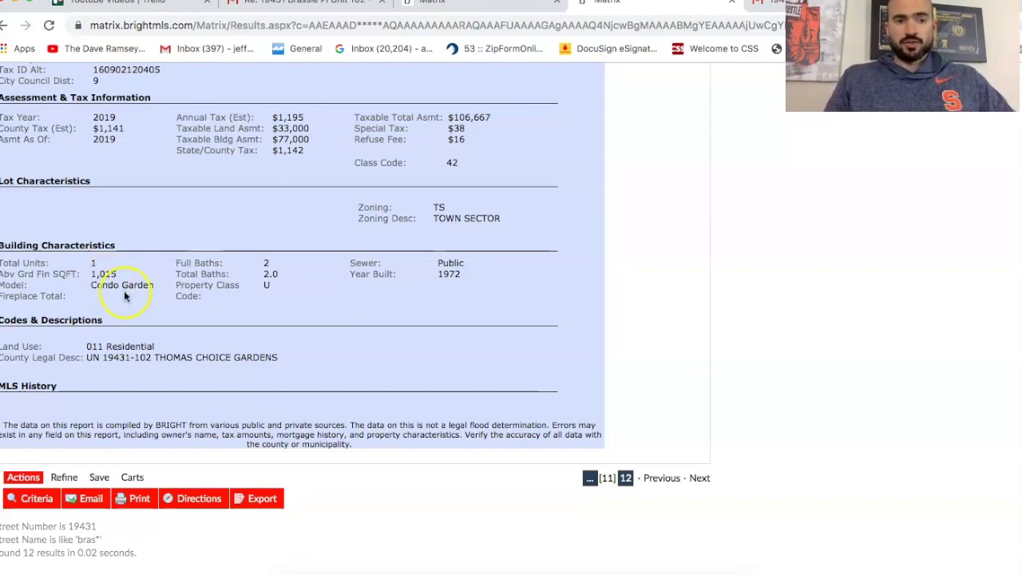
{"action": "left_click_drag", "start_coordinate": [91, 274], "coordinate": [116, 275]}
{"action": "left_click", "coordinate": [116, 292]}
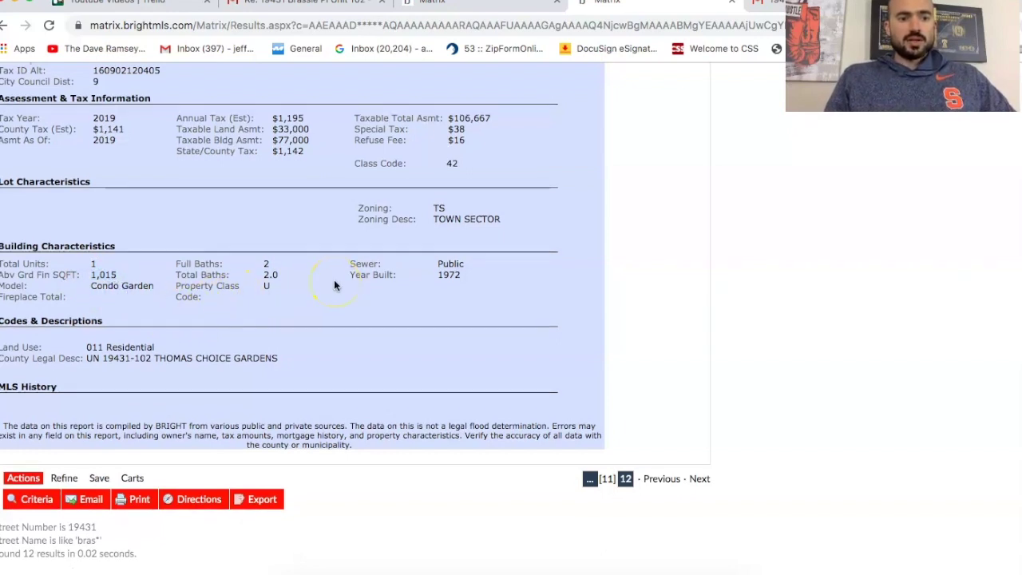
{"action": "scroll", "coordinate": [334, 281], "scroll_direction": "up", "scroll_amount": 2}
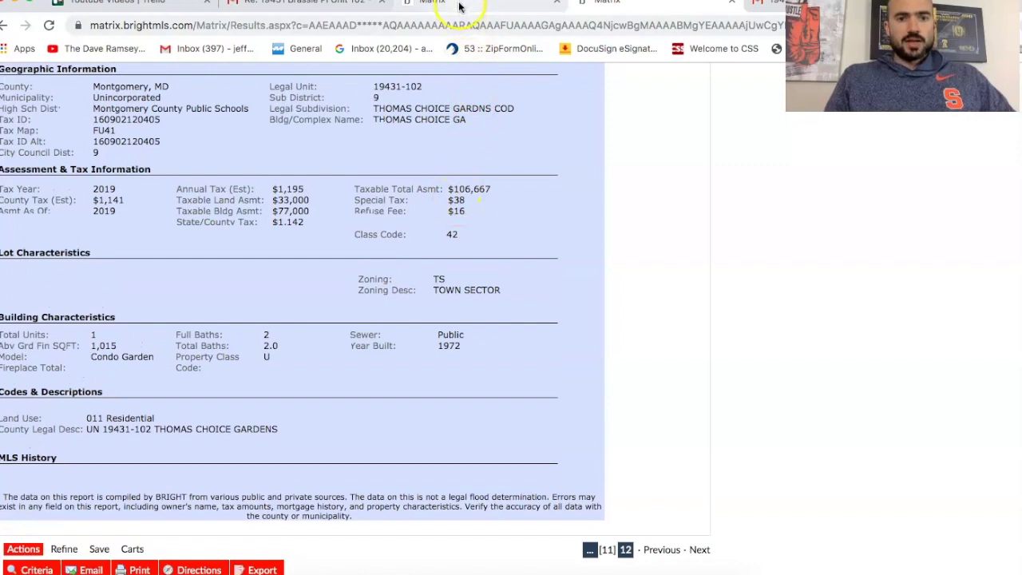
Switch to Narrowed Original Results and scroll through the nine 2-bed, 2-bath comps priced $125,000–$157,000.
{"action": "left_click", "coordinate": [460, 12]}
{"action": "scroll", "coordinate": [316, 231], "scroll_direction": "up", "scroll_amount": 1}
{"action": "scroll", "coordinate": [316, 231], "scroll_direction": "down", "scroll_amount": 1}
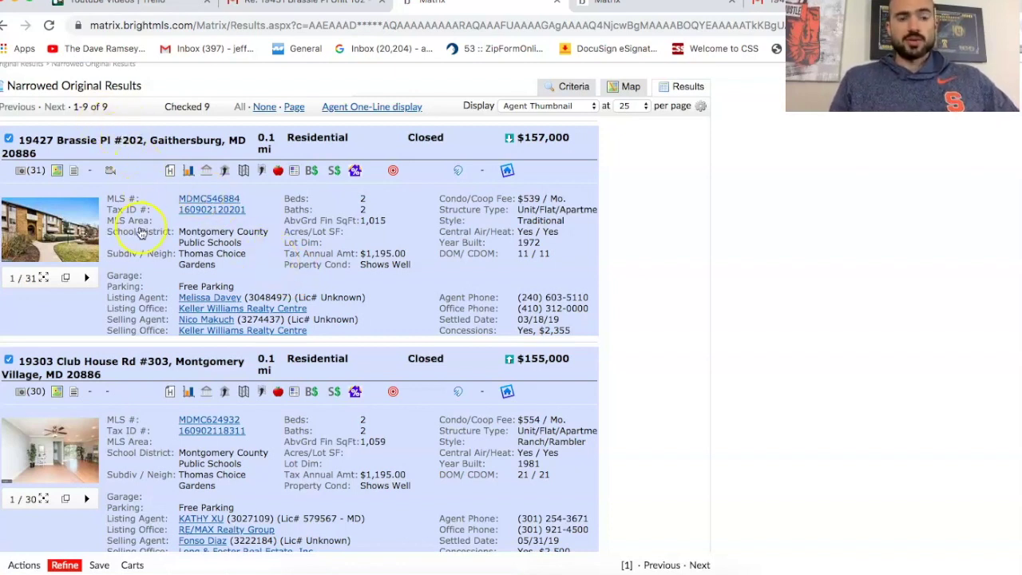
{"action": "scroll", "coordinate": [112, 278], "scroll_direction": "down", "scroll_amount": 1}
{"action": "scroll", "coordinate": [113, 278], "scroll_direction": "down", "scroll_amount": 2}
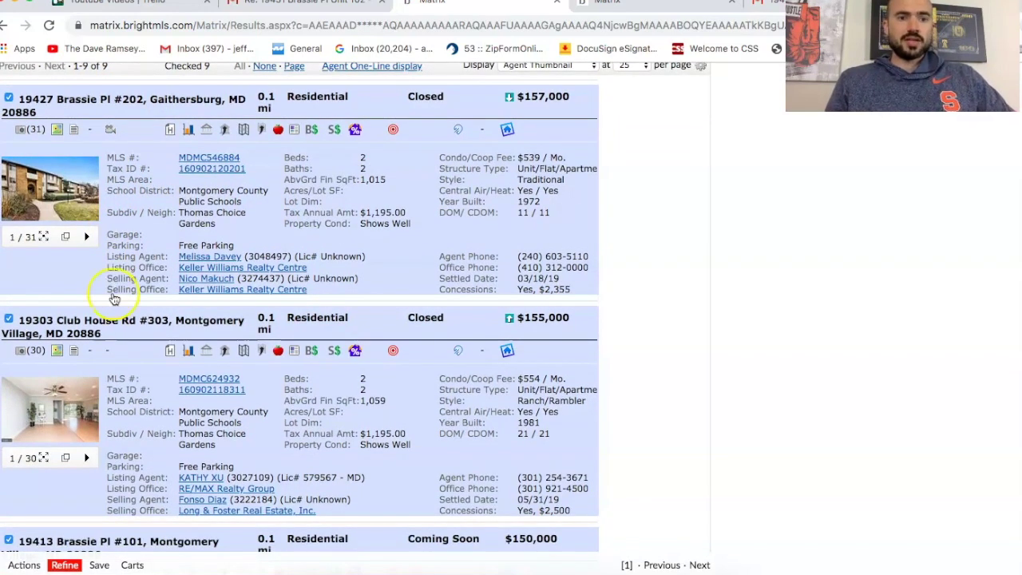
{"action": "scroll", "coordinate": [121, 308], "scroll_direction": "down", "scroll_amount": 1}
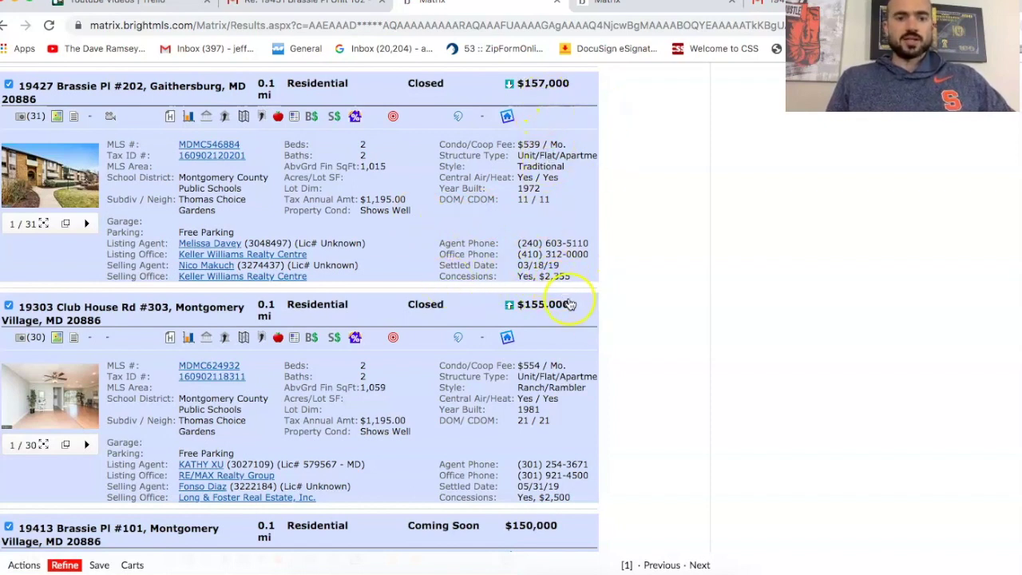
{"action": "scroll", "coordinate": [563, 300], "scroll_direction": "down", "scroll_amount": 2}
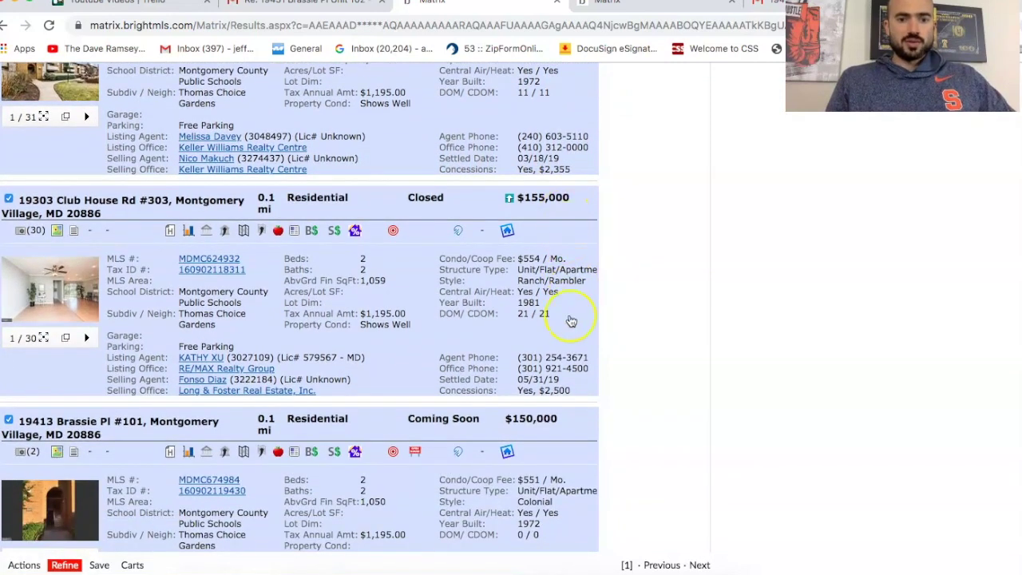
{"action": "scroll", "coordinate": [515, 403], "scroll_direction": "down", "scroll_amount": 2}
{"action": "scroll", "coordinate": [507, 396], "scroll_direction": "down", "scroll_amount": 2}
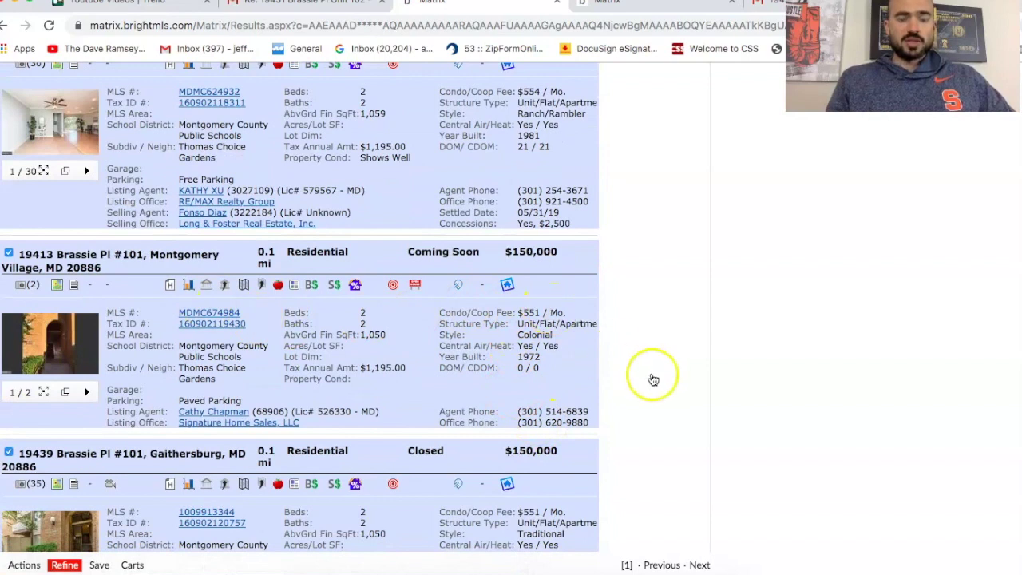
{"action": "scroll", "coordinate": [611, 383], "scroll_direction": "down", "scroll_amount": 4}
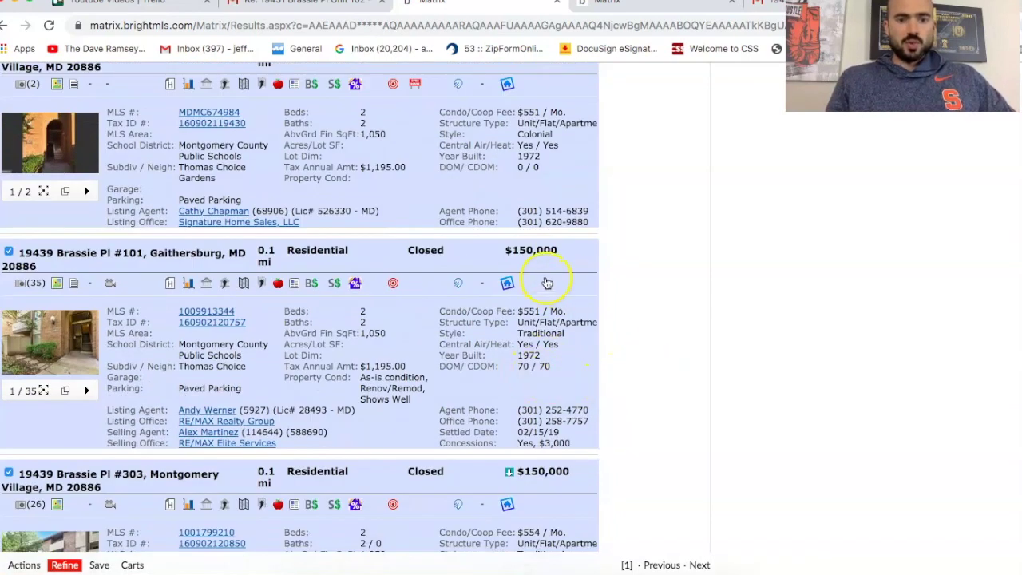
{"action": "scroll", "coordinate": [231, 351], "scroll_direction": "up", "scroll_amount": 8}
{"action": "scroll", "coordinate": [238, 350], "scroll_direction": "up", "scroll_amount": 2}
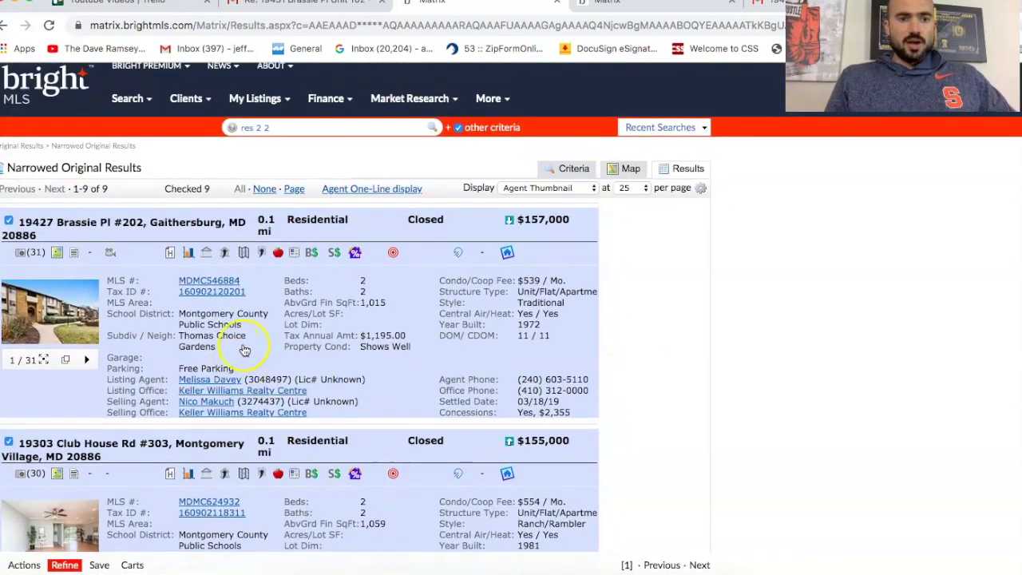
{"action": "scroll", "coordinate": [311, 375], "scroll_direction": "down", "scroll_amount": 11}
{"action": "scroll", "coordinate": [312, 375], "scroll_direction": "down", "scroll_amount": 5}
{"action": "scroll", "coordinate": [336, 359], "scroll_direction": "up", "scroll_amount": 4}
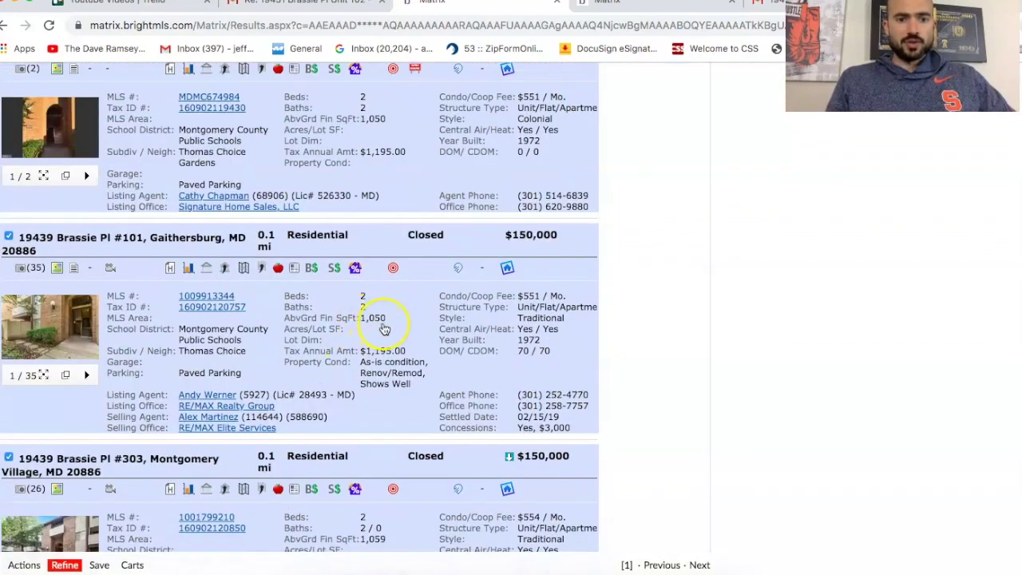
{"action": "scroll", "coordinate": [375, 319], "scroll_direction": "up", "scroll_amount": 4}
{"action": "scroll", "coordinate": [367, 243], "scroll_direction": "up", "scroll_amount": 2}
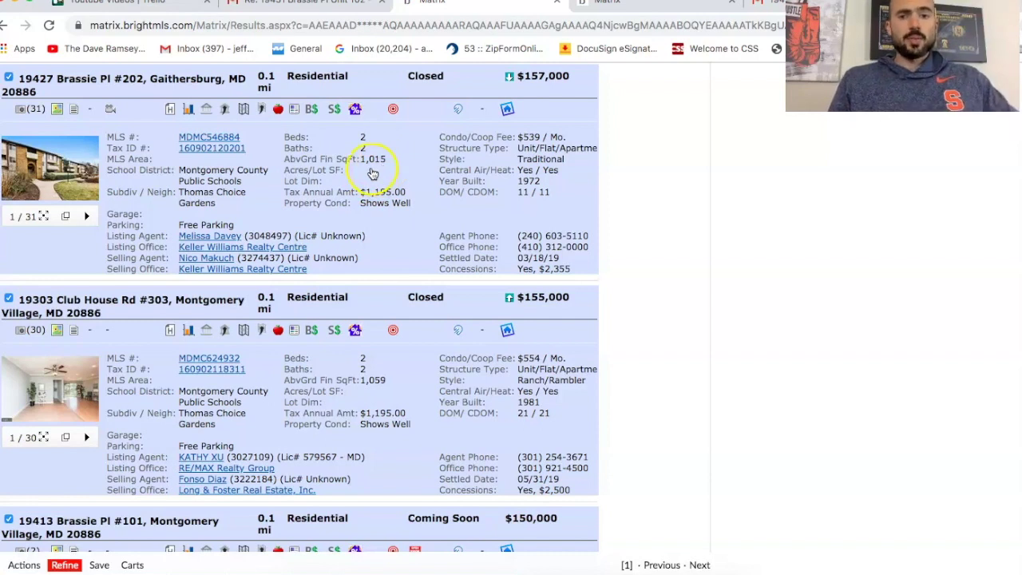
{"action": "scroll", "coordinate": [383, 177], "scroll_direction": "down", "scroll_amount": 3}
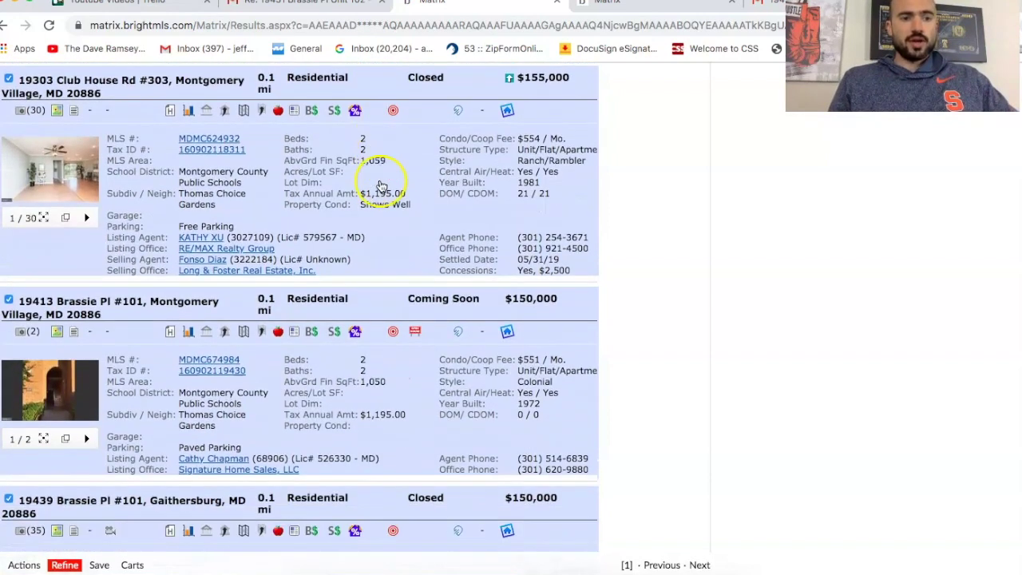
{"action": "scroll", "coordinate": [383, 185], "scroll_direction": "down", "scroll_amount": 1}
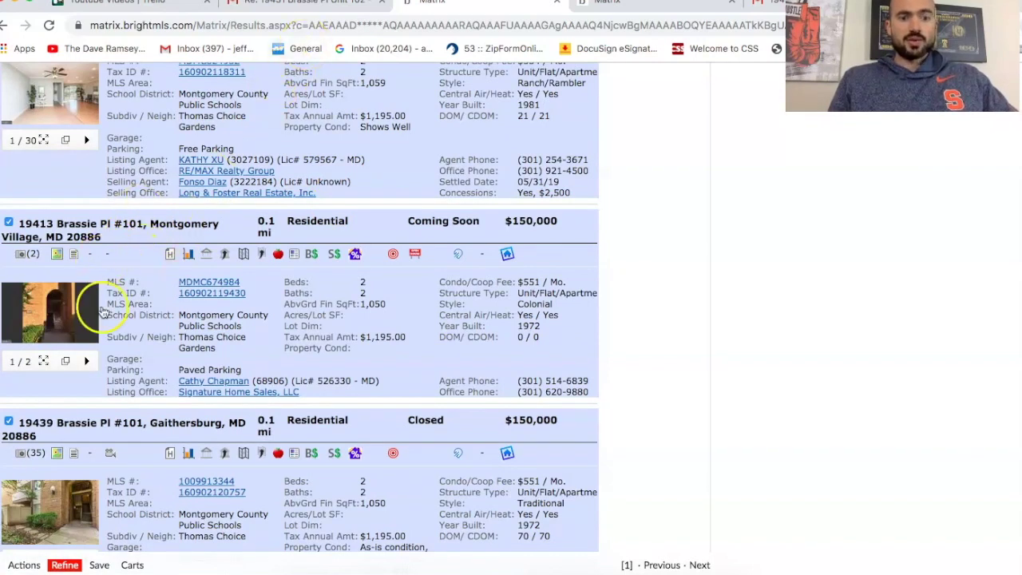
{"action": "scroll", "coordinate": [82, 310], "scroll_direction": "down", "scroll_amount": 2}
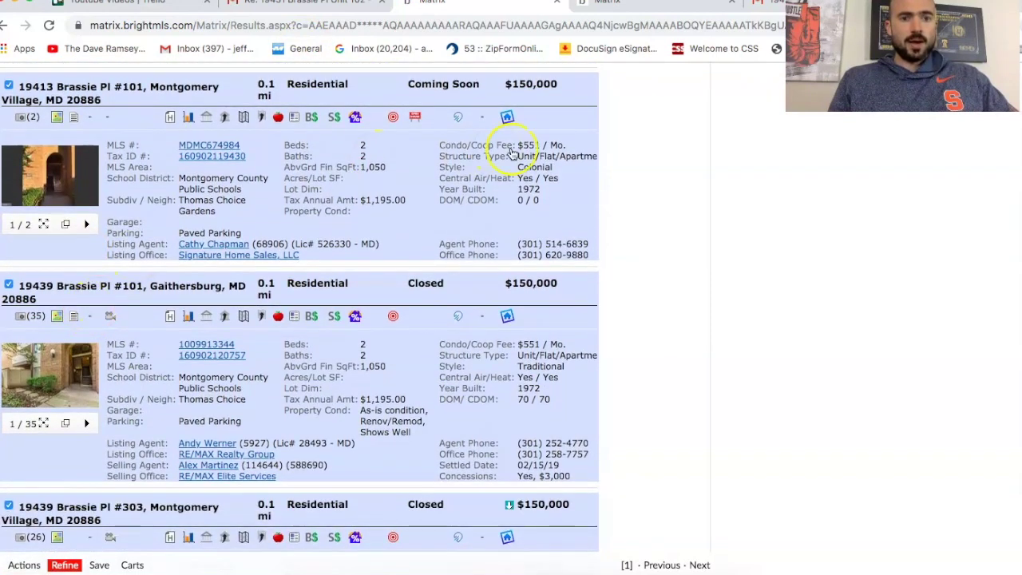
{"action": "scroll", "coordinate": [269, 277], "scroll_direction": "down", "scroll_amount": 2}
{"action": "scroll", "coordinate": [279, 271], "scroll_direction": "down", "scroll_amount": 1}
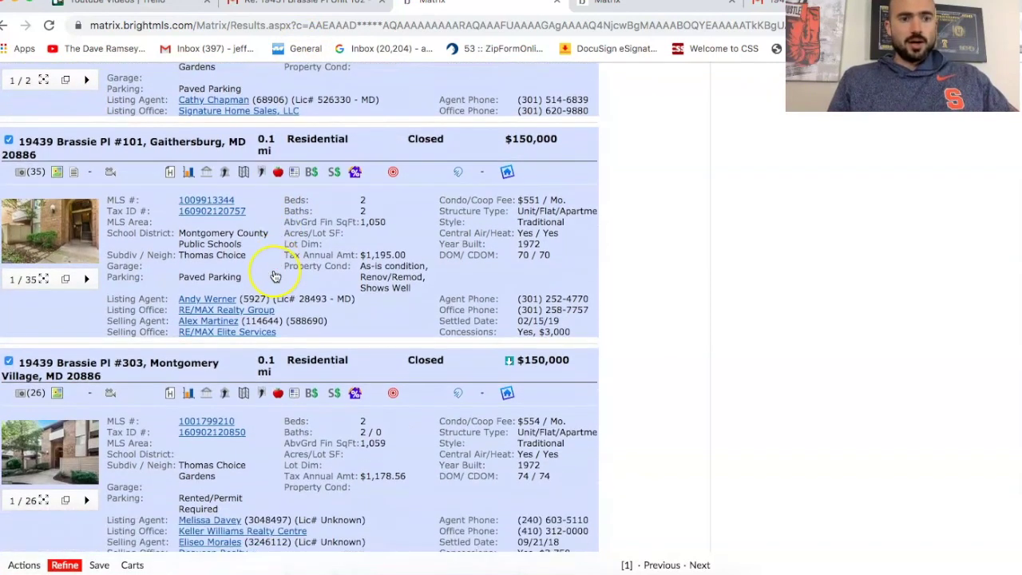
{"action": "scroll", "coordinate": [159, 284], "scroll_direction": "up", "scroll_amount": 2}
{"action": "mouse_move", "coordinate": [80, 308]}
{"action": "scroll", "coordinate": [80, 307], "scroll_direction": "up", "scroll_amount": 1}
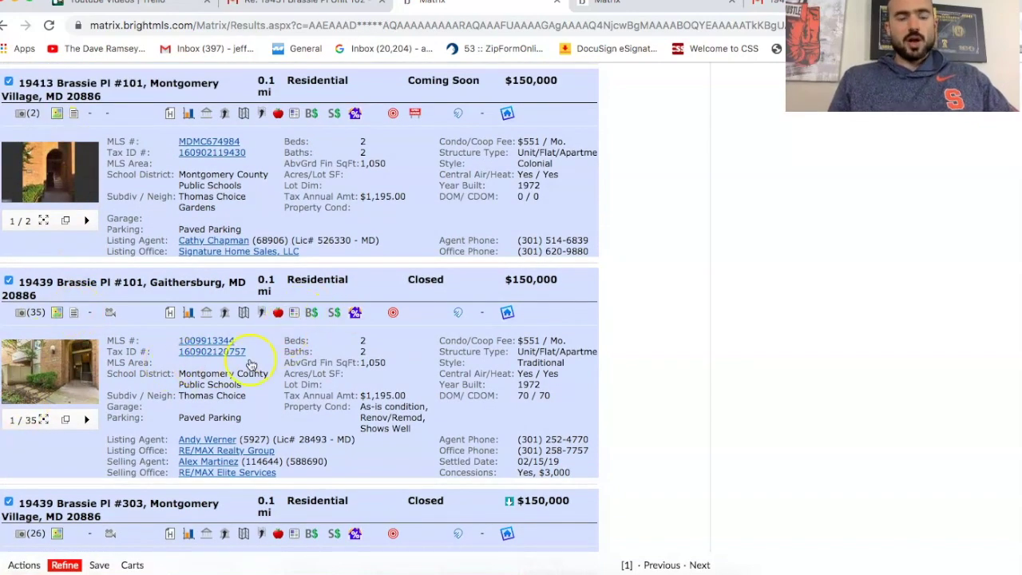
{"action": "scroll", "coordinate": [441, 341], "scroll_direction": "down", "scroll_amount": 3}
{"action": "scroll", "coordinate": [439, 339], "scroll_direction": "down", "scroll_amount": 3}
{"action": "scroll", "coordinate": [438, 341], "scroll_direction": "up", "scroll_amount": 10}
{"action": "scroll", "coordinate": [438, 345], "scroll_direction": "down", "scroll_amount": 1}
{"action": "left_click", "coordinate": [384, 331]}
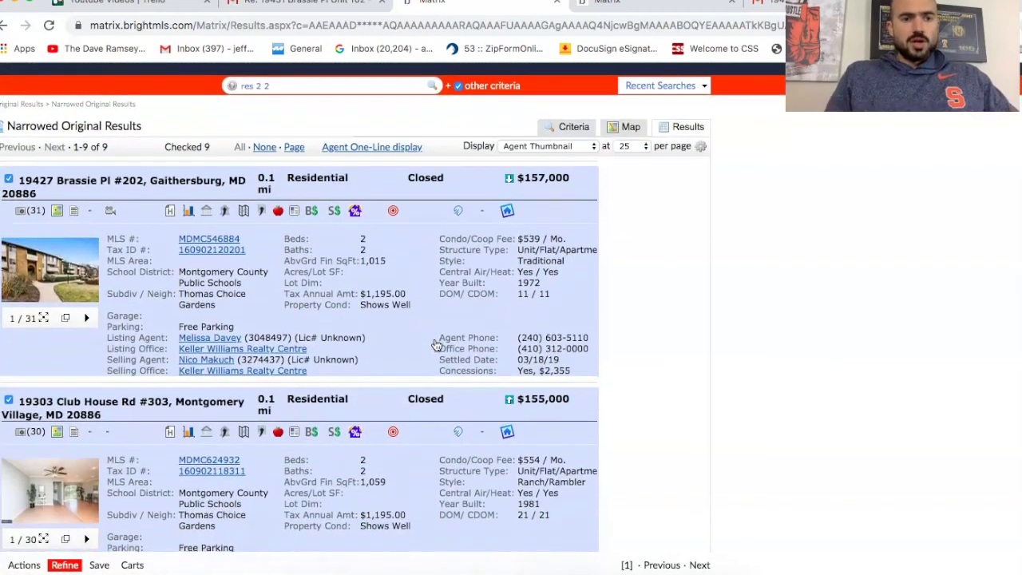
{"action": "left_click", "coordinate": [48, 272]}
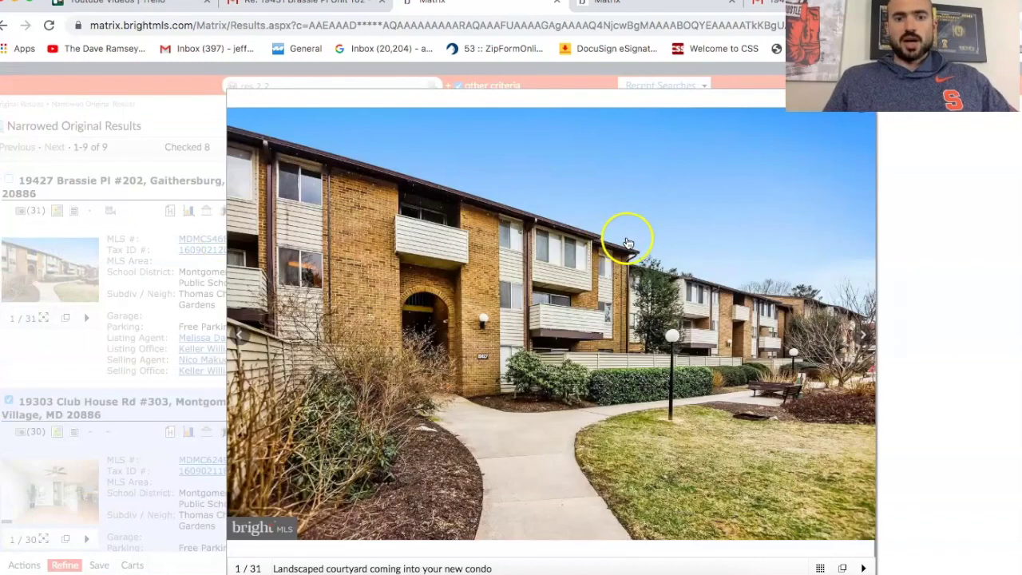
{"action": "left_click", "coordinate": [623, 236]}
{"action": "left_click", "coordinate": [630, 242]}
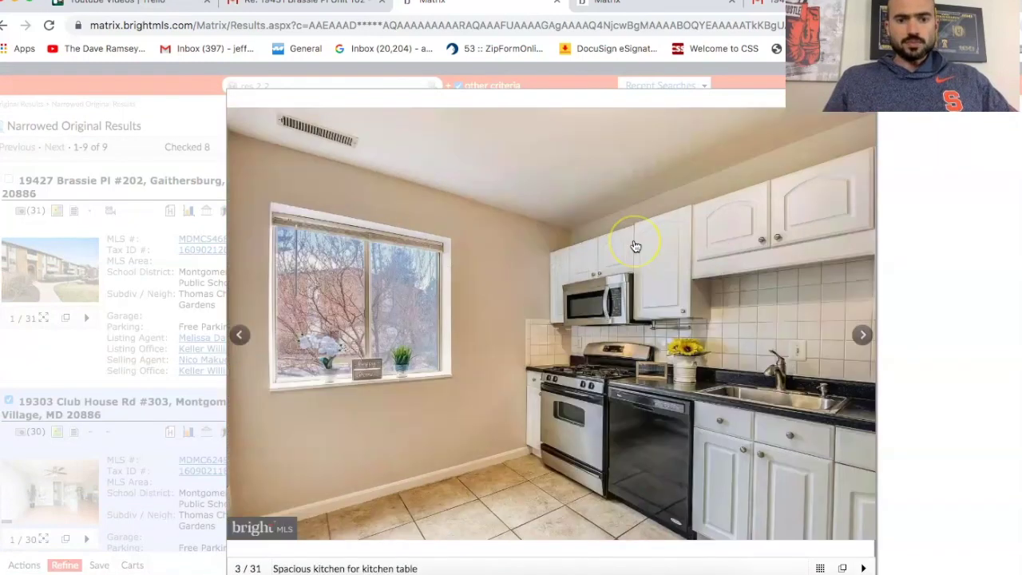
{"action": "key", "text": "Left"}
{"action": "key", "text": "Right"}
{"action": "key", "text": "Right"}
{"action": "key", "text": "Right"}
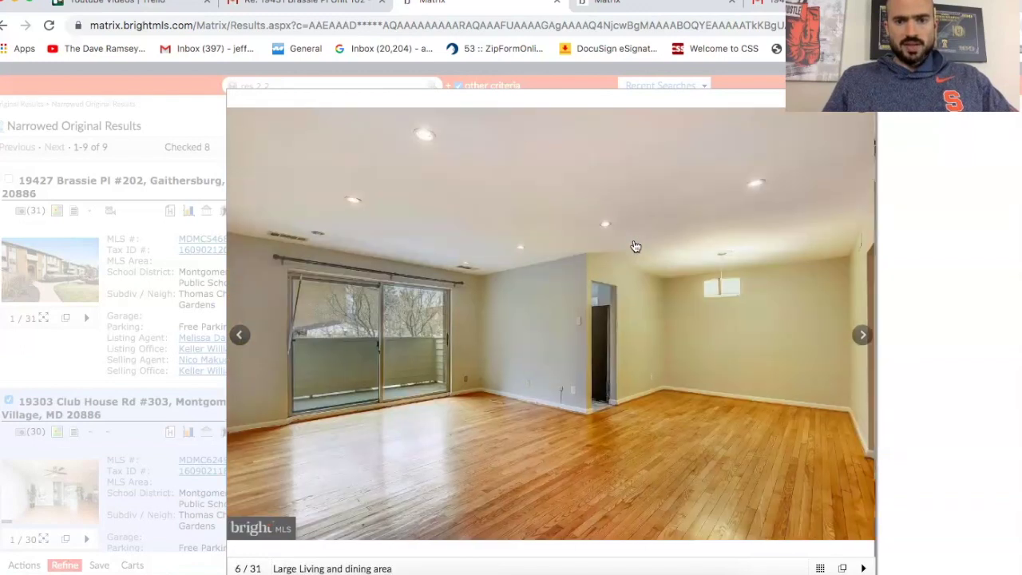
{"action": "key", "text": "Right"}
{"action": "key", "text": "Right"}
{"action": "key", "text": "Right"}
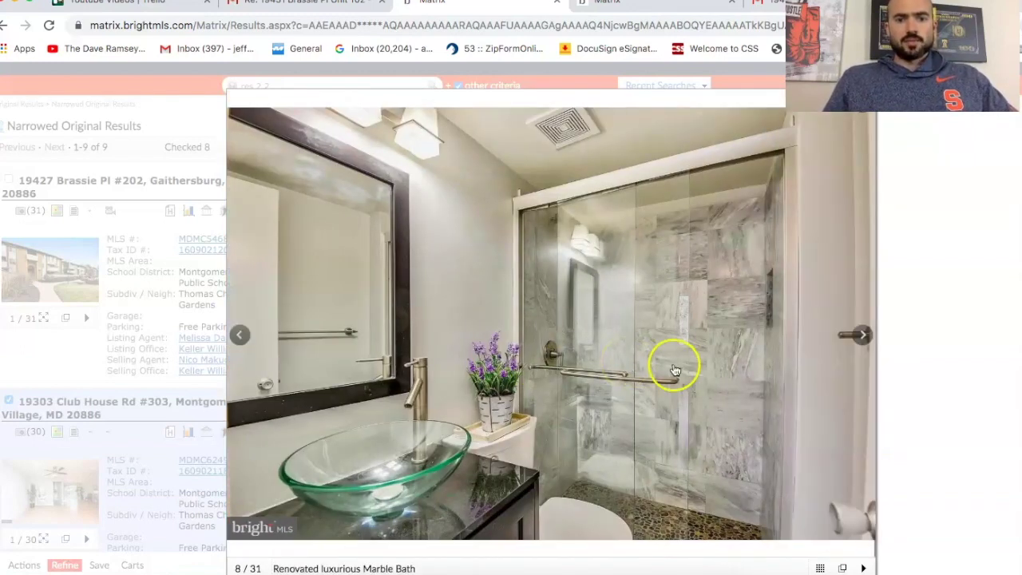
{"action": "key", "text": "Right"}
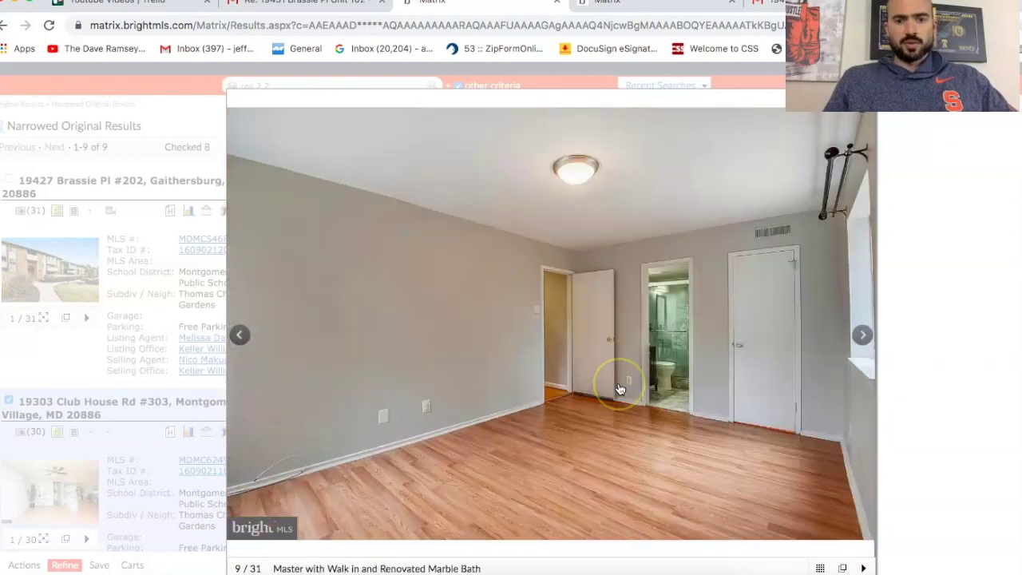
Page through the remaining hall bath, second bedroom and kitchen photos, then close the viewer.
{"action": "left_click", "coordinate": [590, 422]}
{"action": "left_click", "coordinate": [590, 421]}
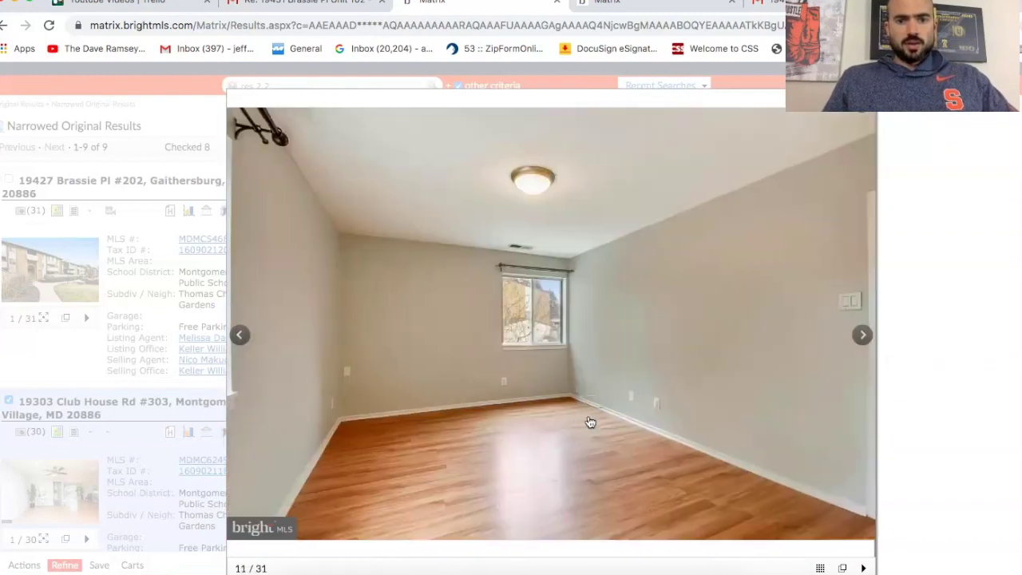
{"action": "left_click", "coordinate": [590, 422]}
{"action": "left_click", "coordinate": [590, 421]}
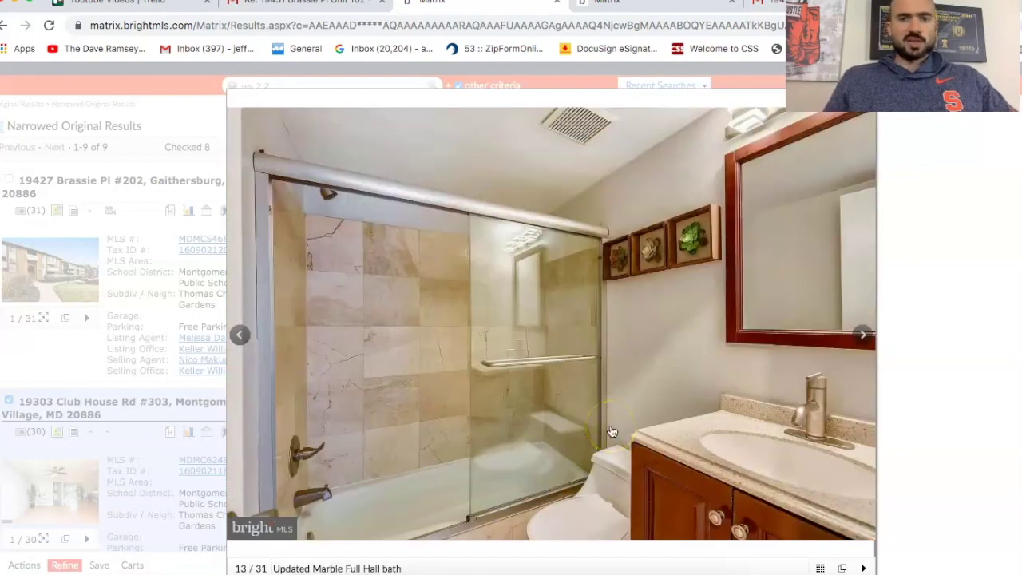
{"action": "left_click", "coordinate": [610, 431]}
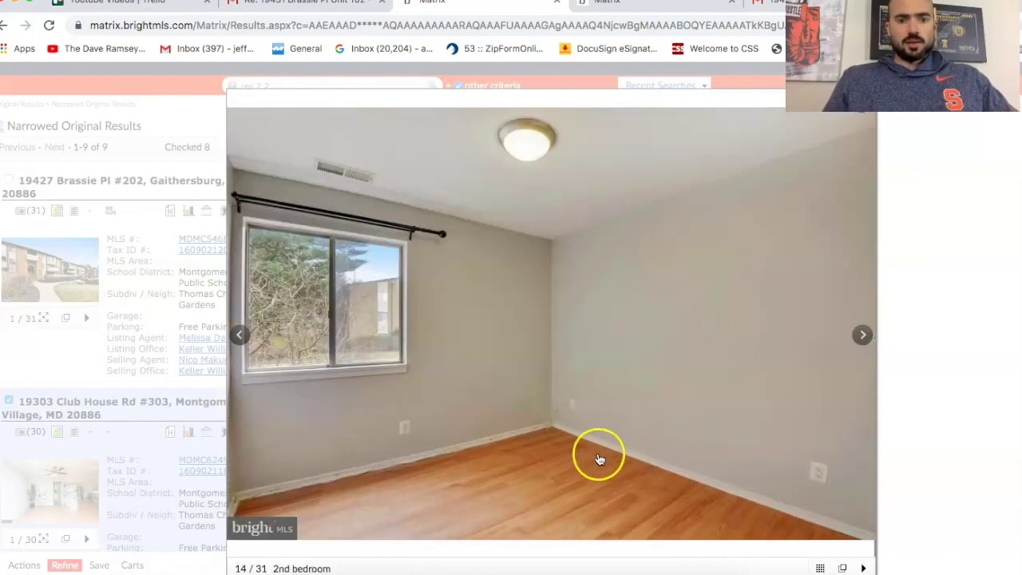
{"action": "left_click", "coordinate": [600, 459]}
{"action": "left_click", "coordinate": [607, 456]}
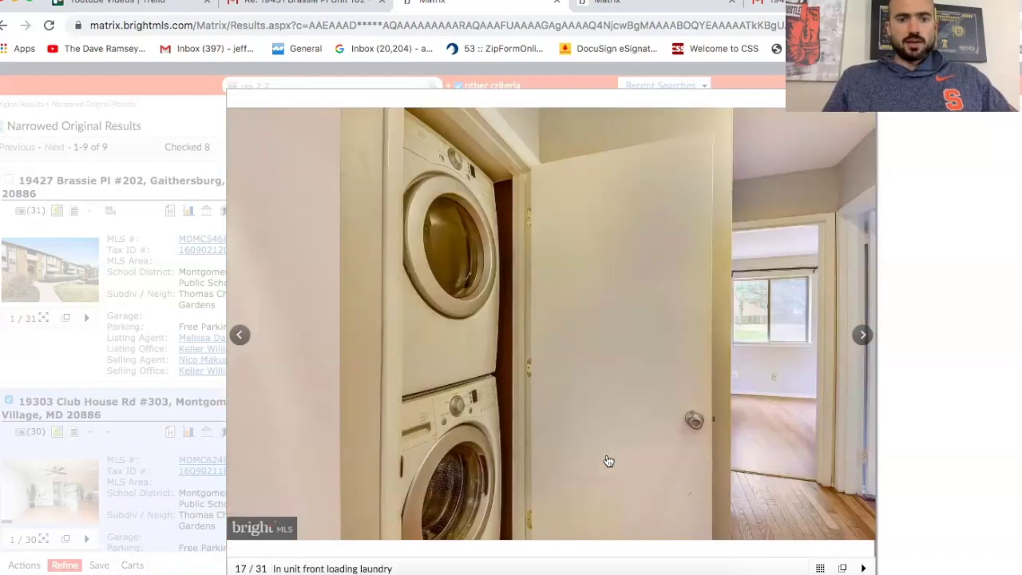
{"action": "left_click", "coordinate": [503, 392]}
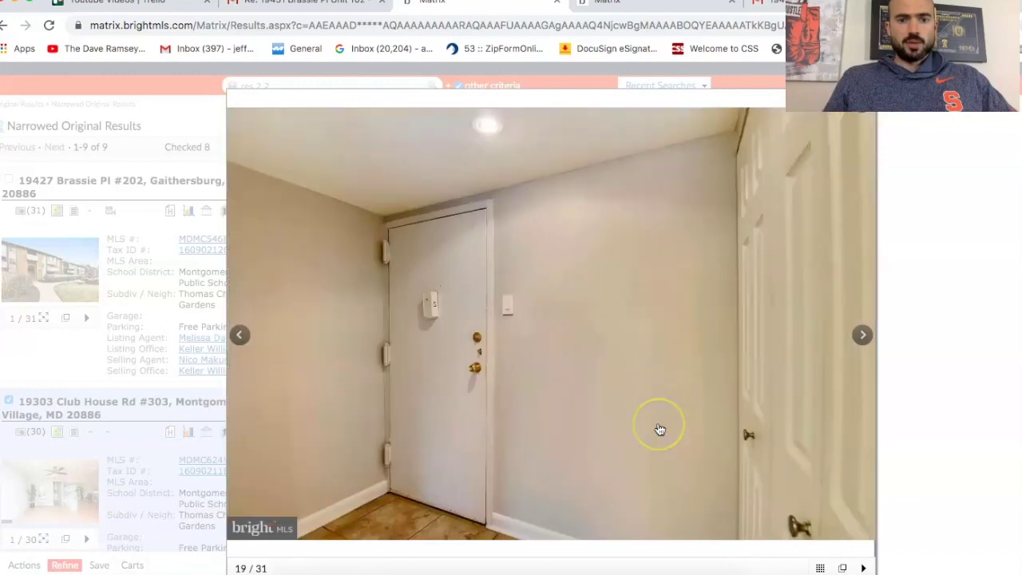
{"action": "left_click", "coordinate": [660, 430]}
{"action": "left_click", "coordinate": [659, 429]}
{"action": "left_click", "coordinate": [659, 430]}
{"action": "left_click", "coordinate": [659, 430]}
{"action": "left_click", "coordinate": [659, 429]}
{"action": "left_click", "coordinate": [660, 430]}
{"action": "left_click", "coordinate": [659, 430]}
{"action": "left_click", "coordinate": [659, 429]}
{"action": "left_click", "coordinate": [659, 430]}
{"action": "left_click", "coordinate": [660, 430]}
{"action": "left_click", "coordinate": [660, 430]}
{"action": "left_click", "coordinate": [659, 430]}
{"action": "left_click", "coordinate": [659, 429]}
{"action": "left_click", "coordinate": [659, 429]}
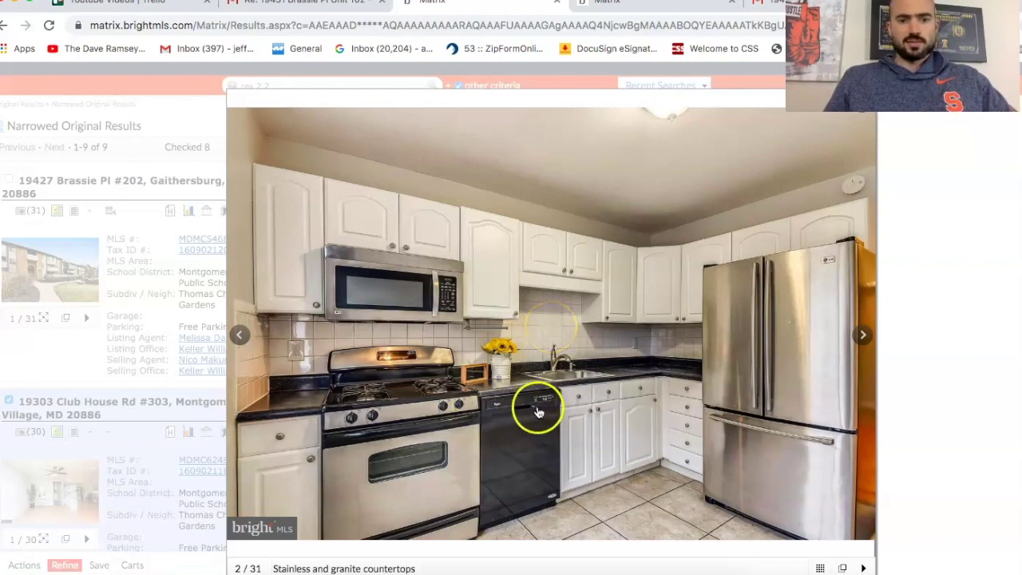
{"action": "left_click", "coordinate": [570, 410]}
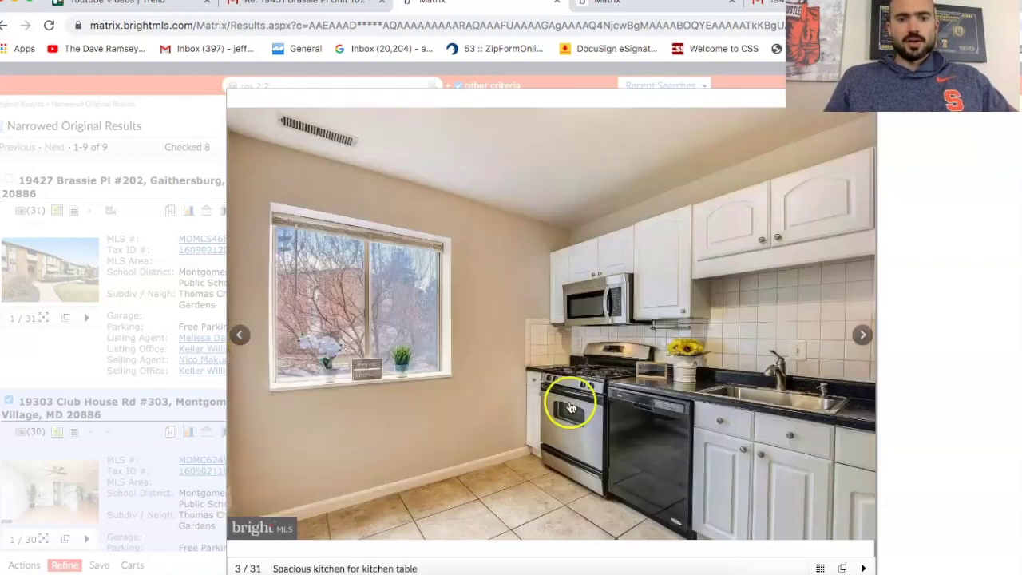
{"action": "left_click", "coordinate": [905, 269]}
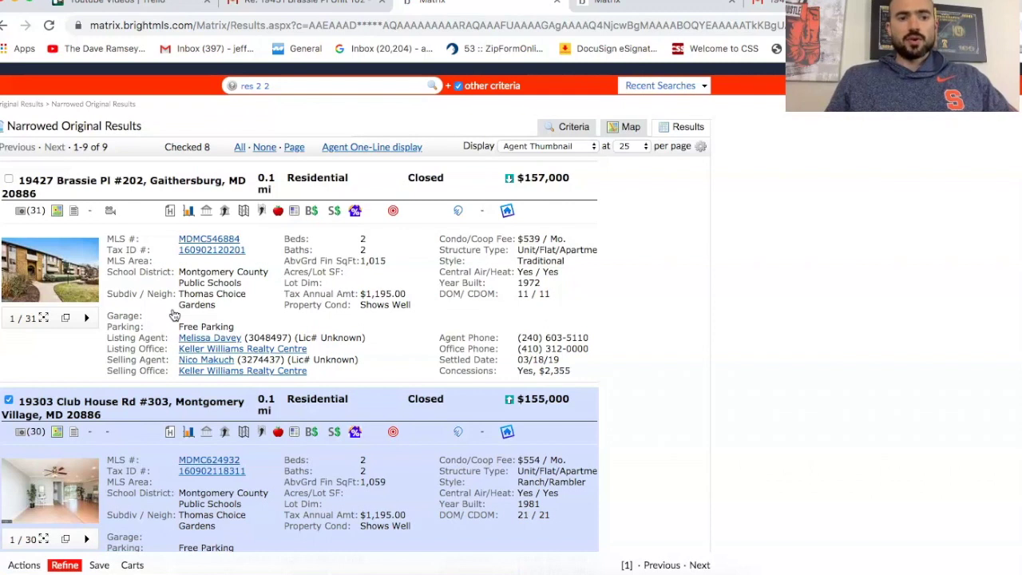
Open the $155,000 comp's photos and view its kitchen and living room shots.
{"action": "scroll", "coordinate": [170, 313], "scroll_direction": "down", "scroll_amount": 1}
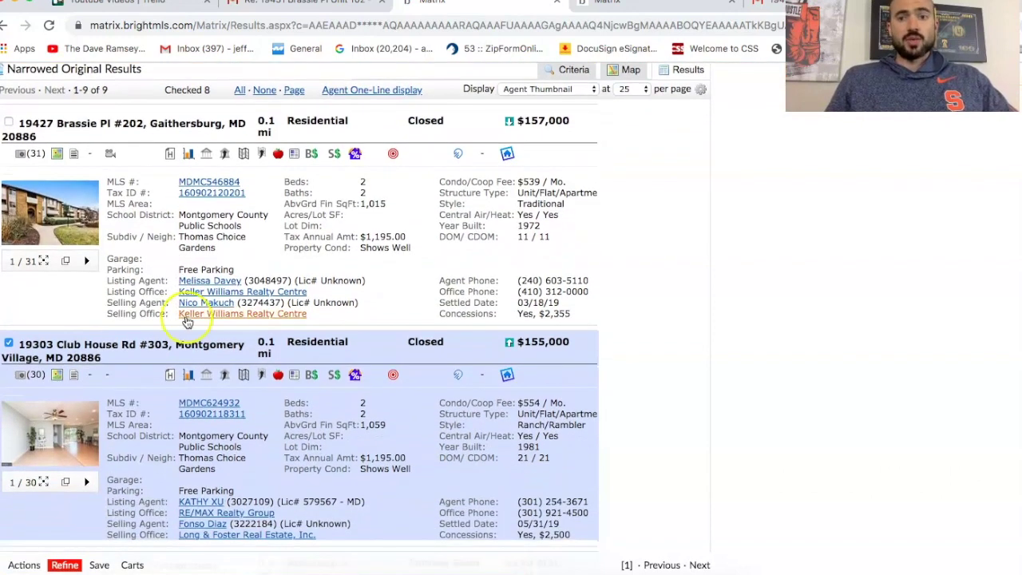
{"action": "scroll", "coordinate": [209, 305], "scroll_direction": "down", "scroll_amount": 1}
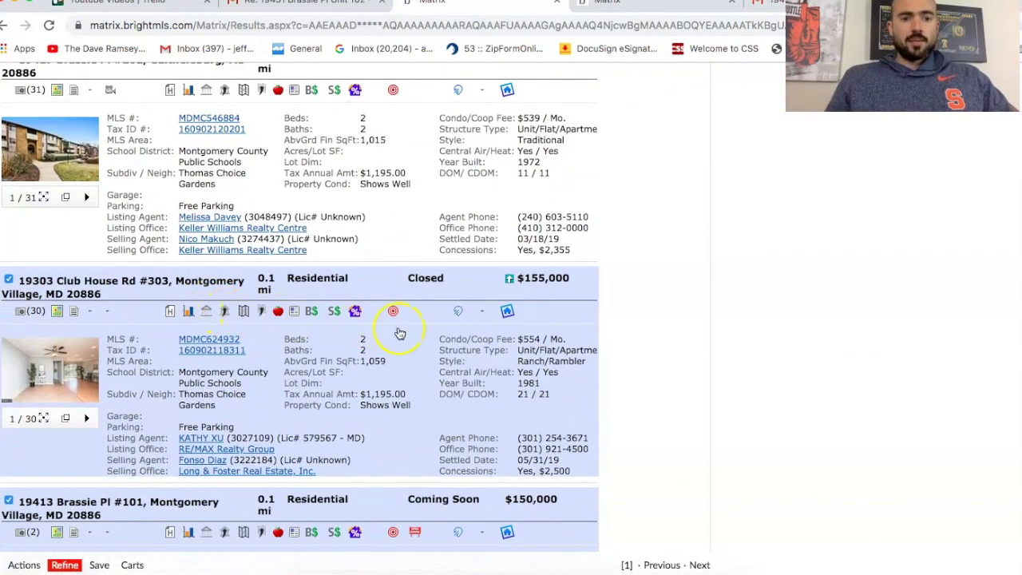
{"action": "scroll", "coordinate": [398, 364], "scroll_direction": "down", "scroll_amount": 1}
{"action": "left_click", "coordinate": [65, 338]}
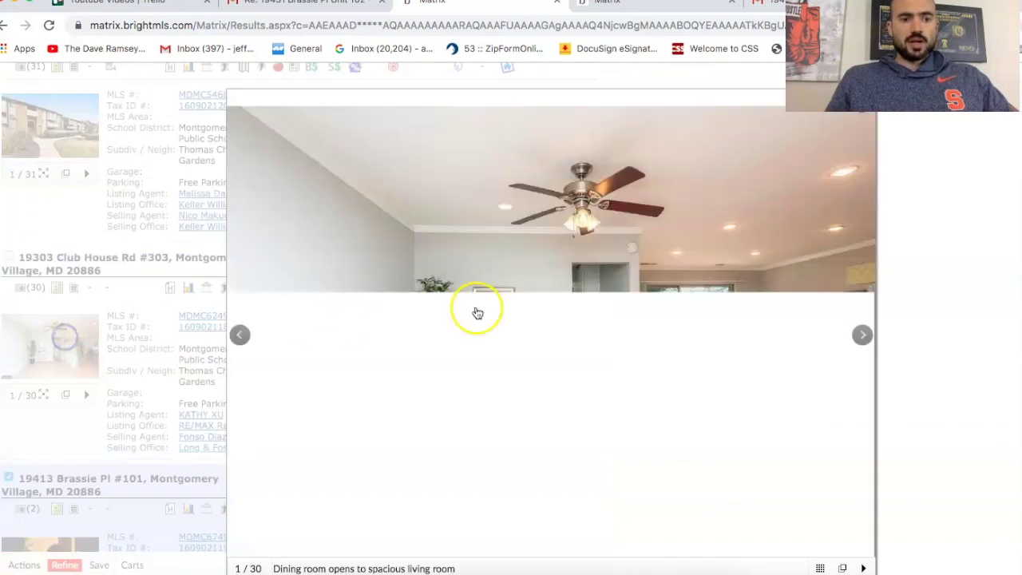
{"action": "left_click", "coordinate": [642, 308]}
{"action": "left_click", "coordinate": [648, 308]}
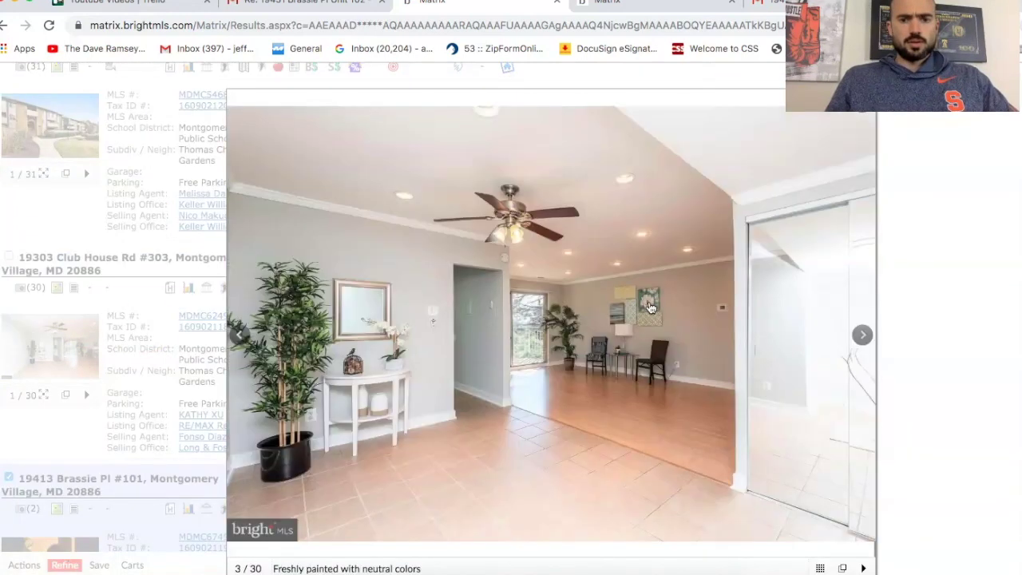
{"action": "left_click", "coordinate": [675, 307]}
{"action": "left_click", "coordinate": [734, 347]}
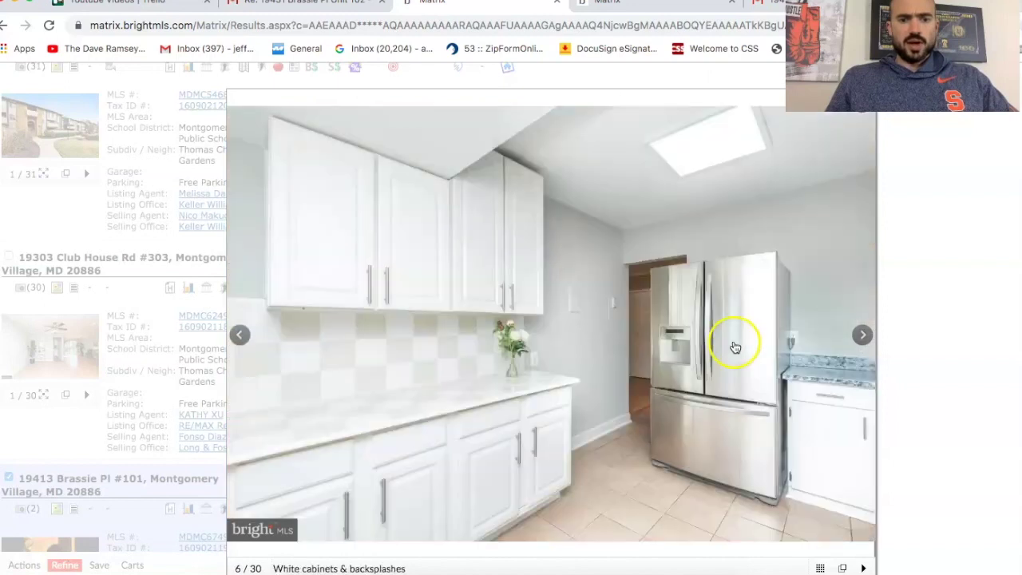
{"action": "left_click", "coordinate": [735, 348]}
{"action": "left_click", "coordinate": [736, 348]}
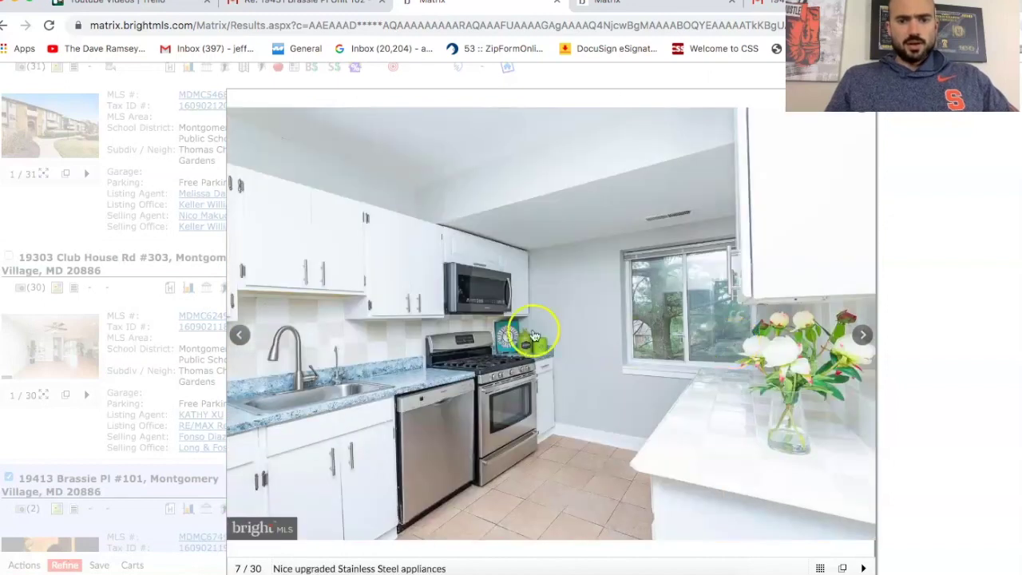
{"action": "left_click", "coordinate": [598, 357]}
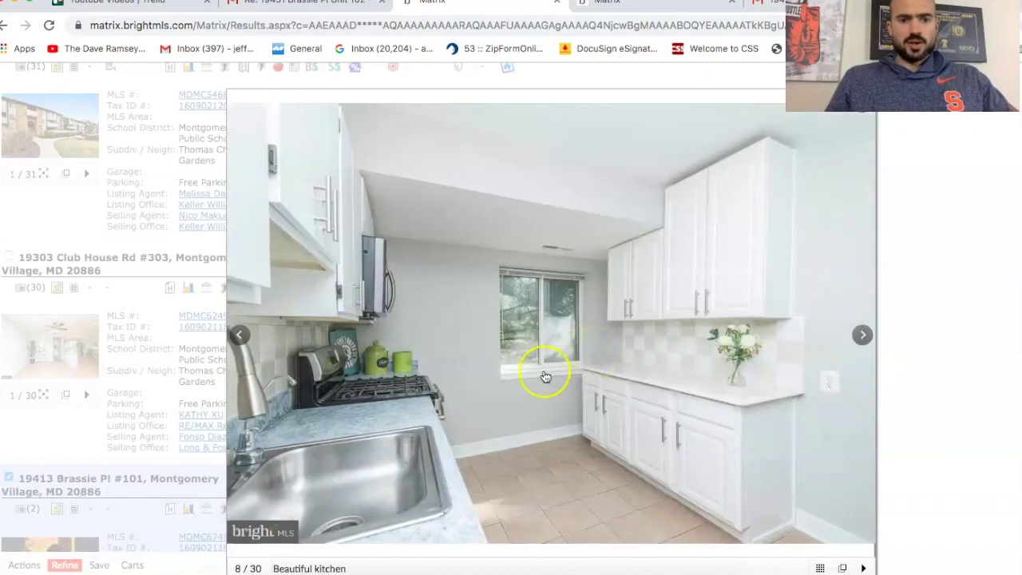
{"action": "left_click", "coordinate": [347, 407]}
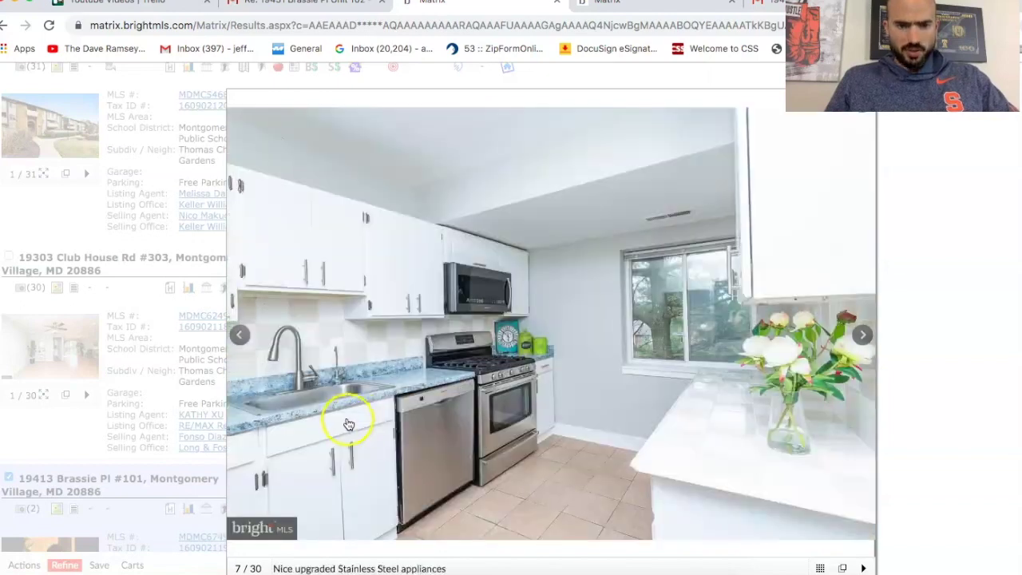
{"action": "left_click", "coordinate": [407, 403]}
{"action": "left_click", "coordinate": [412, 401]}
{"action": "left_click", "coordinate": [423, 383]}
{"action": "left_click", "coordinate": [438, 358]}
{"action": "left_click", "coordinate": [521, 226]}
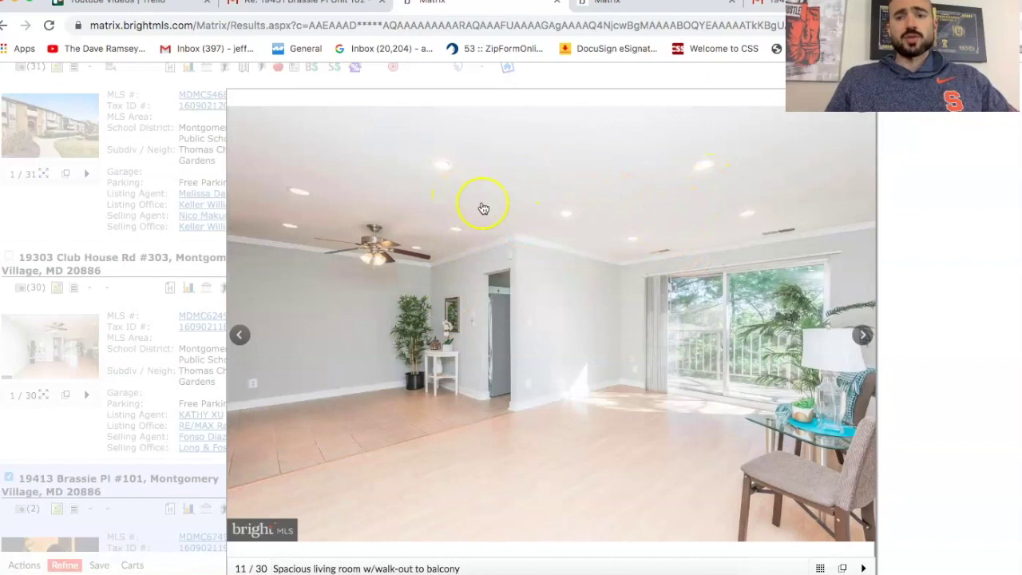
{"action": "left_click", "coordinate": [599, 392]}
View its bedroom, closet, bathroom and exterior photos, then close the viewer and return to Gmail.
{"action": "left_click", "coordinate": [670, 345]}
{"action": "left_click", "coordinate": [604, 369]}
{"action": "left_click", "coordinate": [605, 373]}
{"action": "left_click", "coordinate": [606, 374]}
{"action": "left_click", "coordinate": [605, 372]}
{"action": "left_click", "coordinate": [592, 373]}
{"action": "key", "text": "Left"}
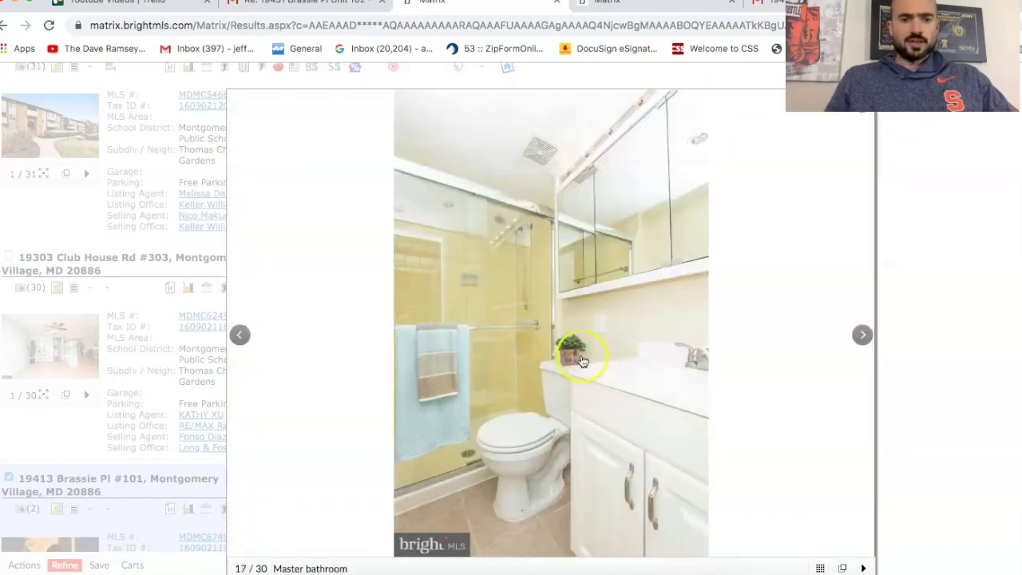
{"action": "left_click", "coordinate": [598, 331]}
{"action": "left_click", "coordinate": [636, 324]}
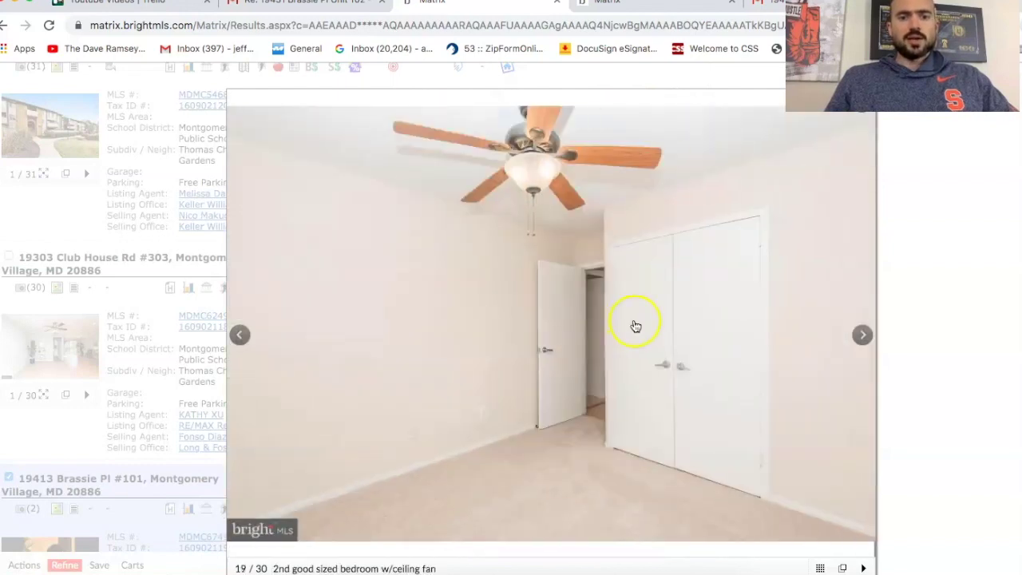
{"action": "left_click", "coordinate": [672, 290]}
{"action": "left_click", "coordinate": [672, 304]}
{"action": "key", "text": "Left"}
{"action": "left_click", "coordinate": [638, 315]}
{"action": "left_click", "coordinate": [718, 310]}
{"action": "left_click", "coordinate": [885, 304]}
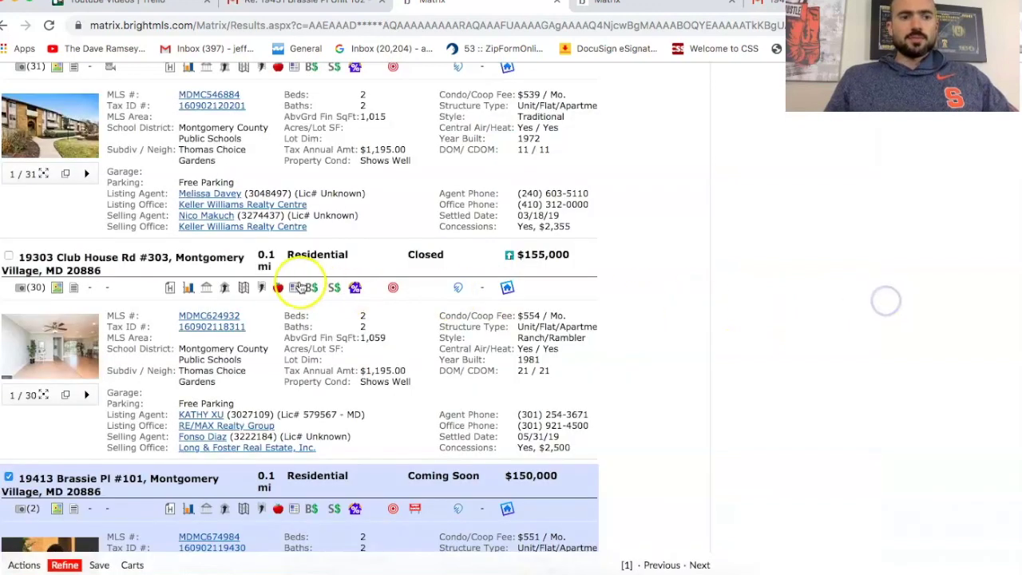
{"action": "scroll", "coordinate": [240, 228], "scroll_direction": "up", "scroll_amount": 1}
{"action": "left_click", "coordinate": [308, 5]}
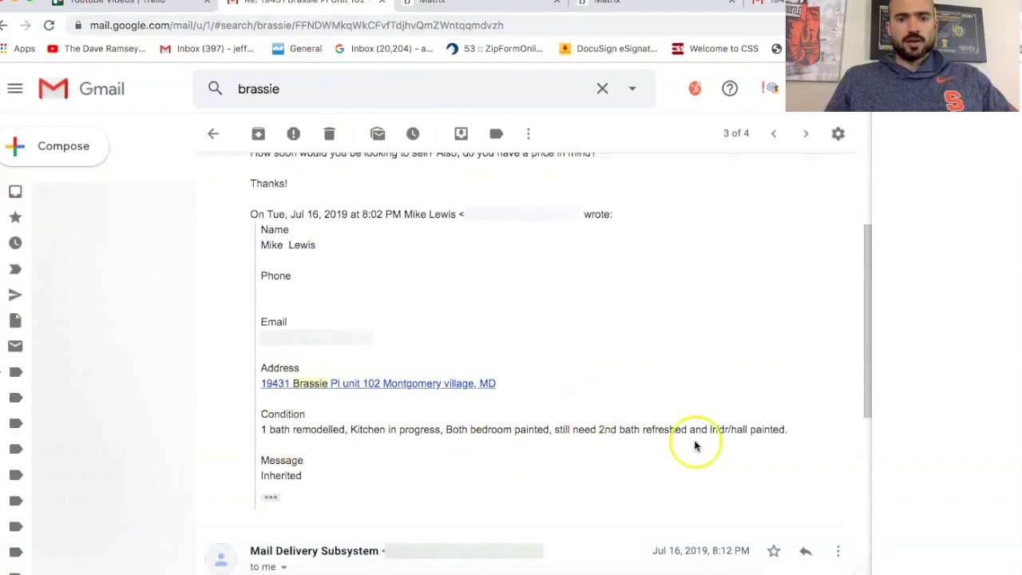
Back on the Matrix comp list, scroll through each comp, including #202 at $157,000 and #303 at $155,000.
{"action": "left_click", "coordinate": [469, 5]}
{"action": "scroll", "coordinate": [376, 182], "scroll_direction": "up", "scroll_amount": 1}
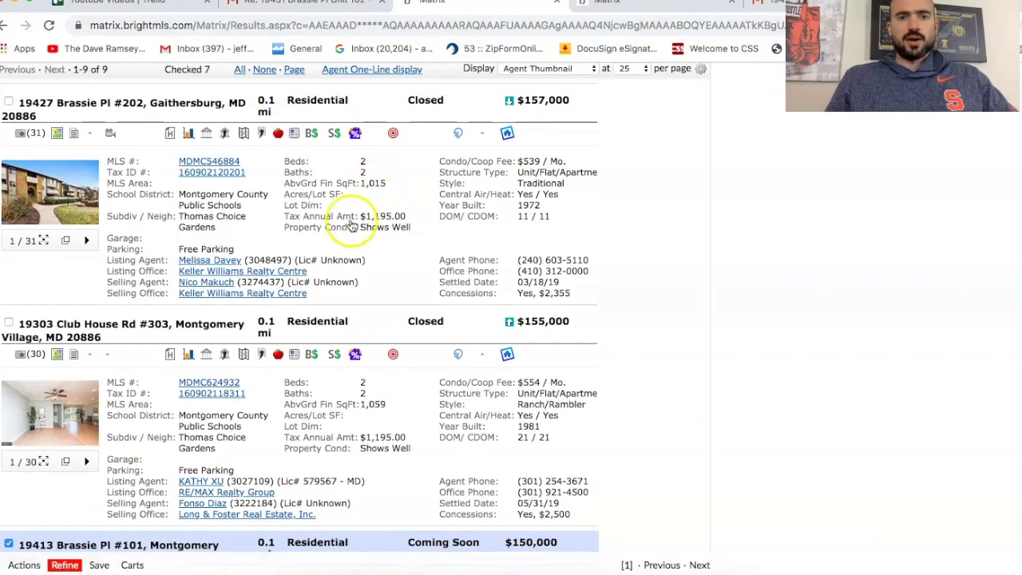
{"action": "scroll", "coordinate": [350, 227], "scroll_direction": "up", "scroll_amount": 1}
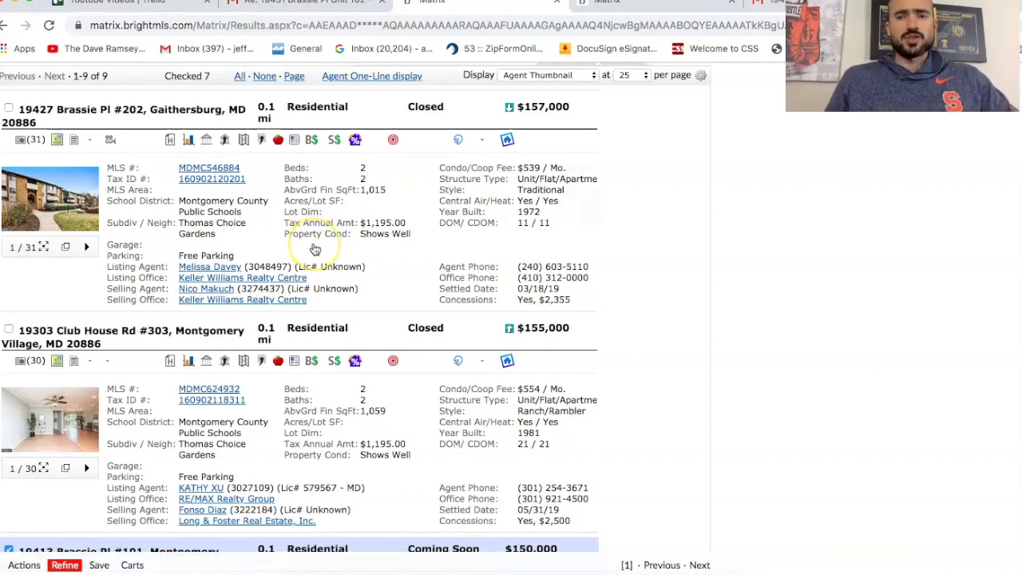
{"action": "scroll", "coordinate": [316, 250], "scroll_direction": "down", "scroll_amount": 1}
{"action": "scroll", "coordinate": [315, 249], "scroll_direction": "up", "scroll_amount": 1}
{"action": "scroll", "coordinate": [315, 250], "scroll_direction": "down", "scroll_amount": 1}
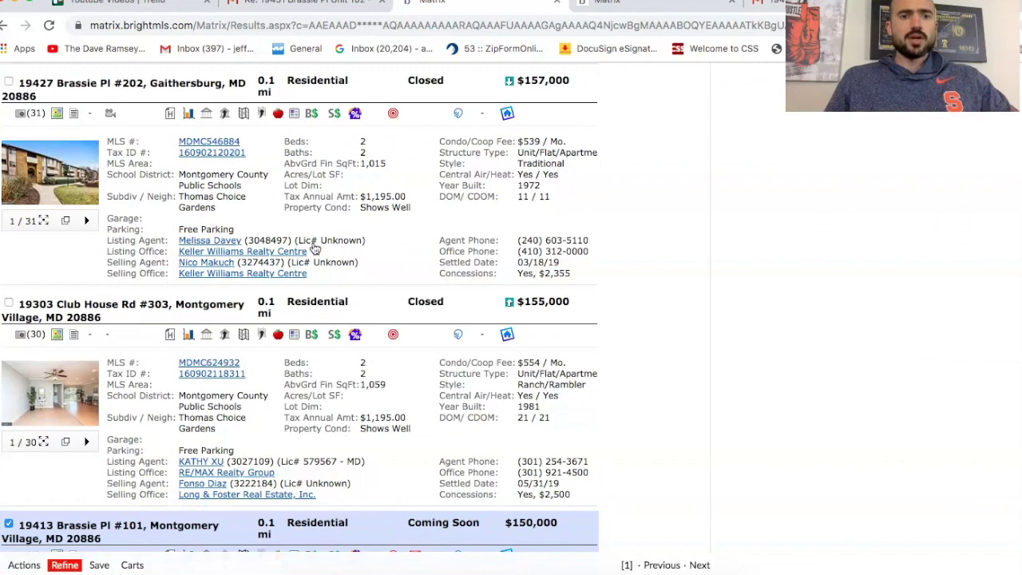
{"action": "scroll", "coordinate": [315, 250], "scroll_direction": "down", "scroll_amount": 5}
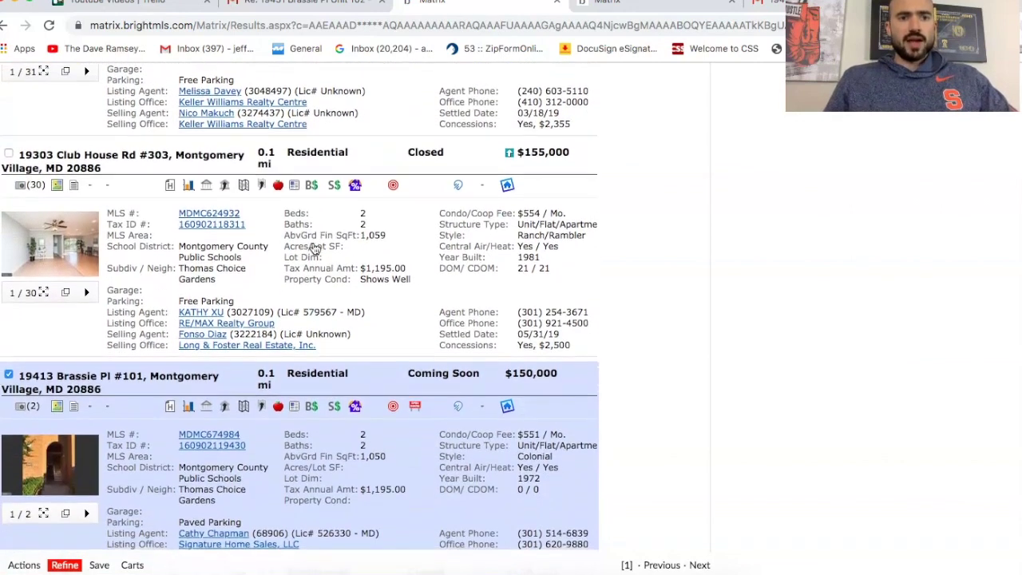
{"action": "scroll", "coordinate": [315, 250], "scroll_direction": "down", "scroll_amount": 1}
{"action": "scroll", "coordinate": [249, 198], "scroll_direction": "up", "scroll_amount": 6}
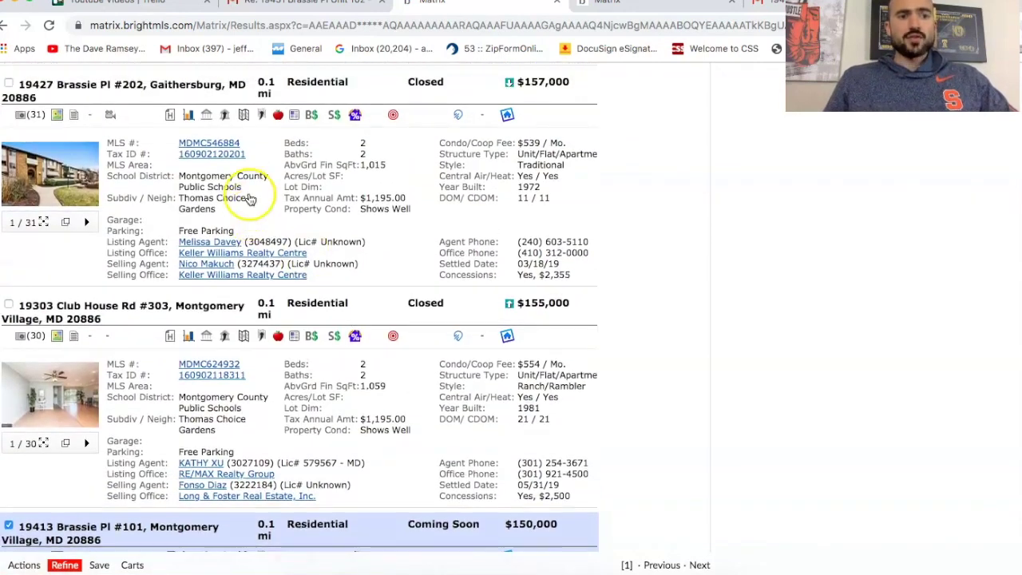
{"action": "scroll", "coordinate": [250, 199], "scroll_direction": "up", "scroll_amount": 1}
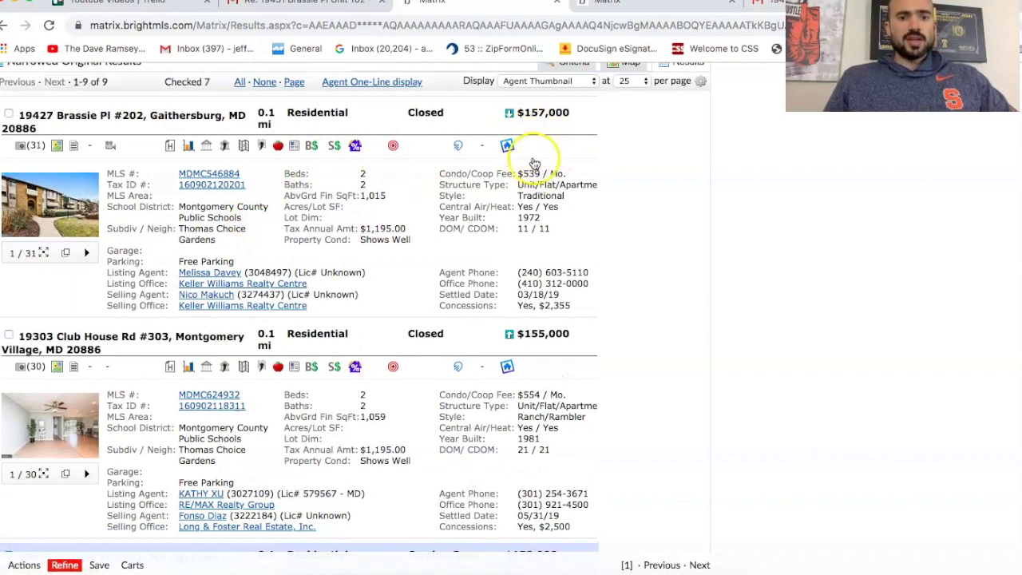
{"action": "scroll", "coordinate": [542, 287], "scroll_direction": "down", "scroll_amount": 4}
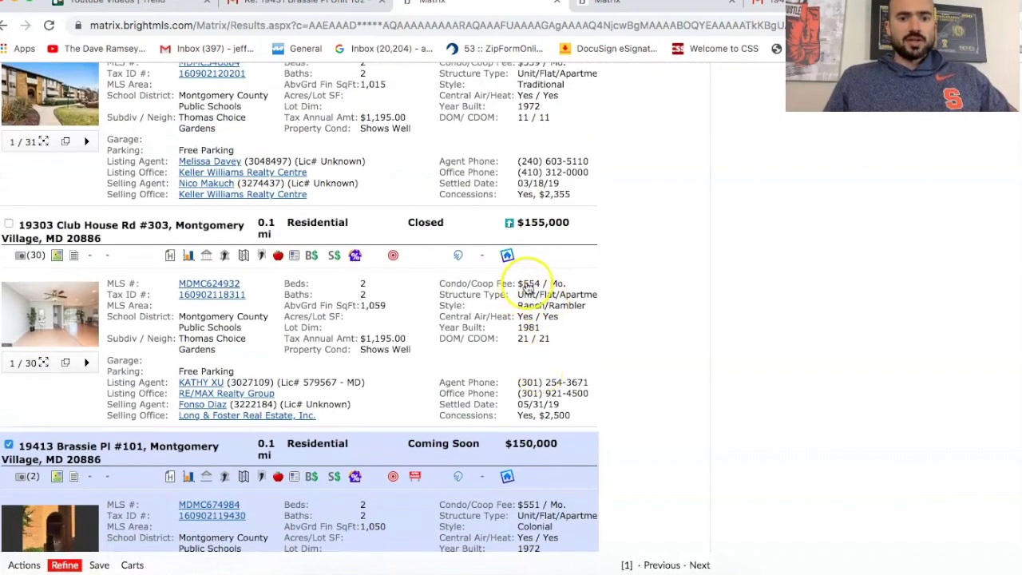
{"action": "scroll", "coordinate": [528, 302], "scroll_direction": "down", "scroll_amount": 7}
{"action": "scroll", "coordinate": [520, 384], "scroll_direction": "up", "scroll_amount": 1}
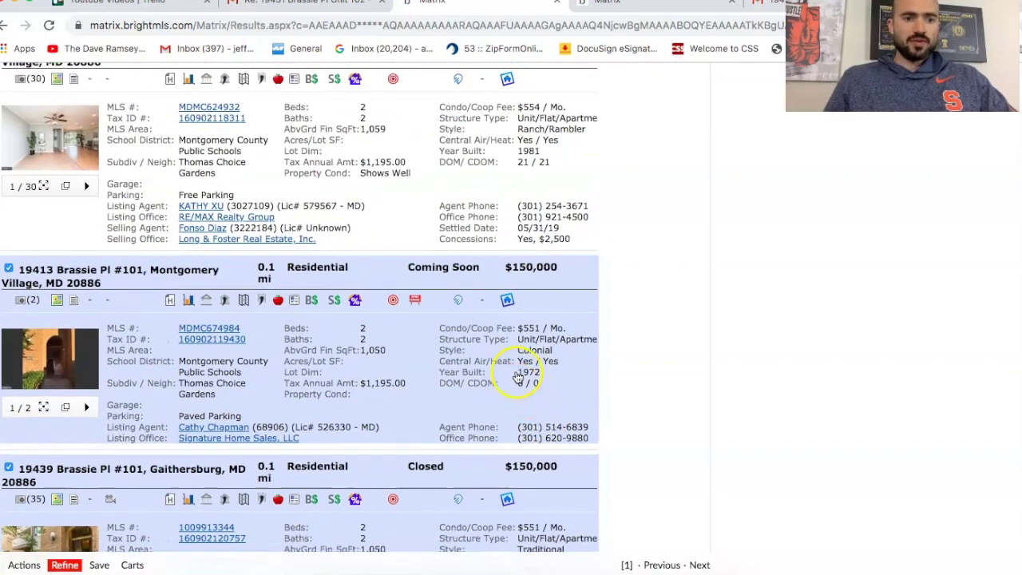
{"action": "scroll", "coordinate": [515, 368], "scroll_direction": "down", "scroll_amount": 8}
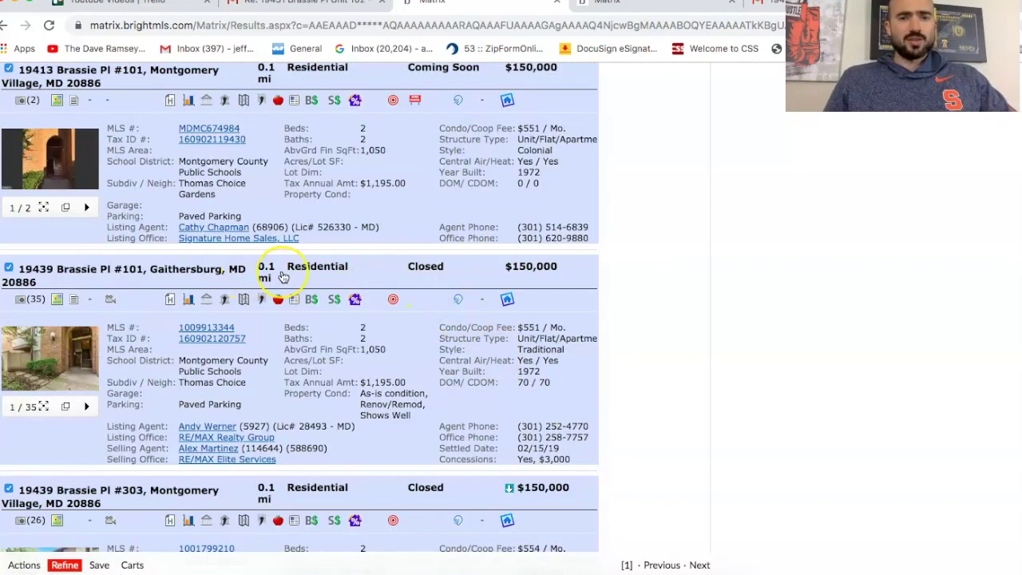
{"action": "scroll", "coordinate": [284, 276], "scroll_direction": "down", "scroll_amount": 11}
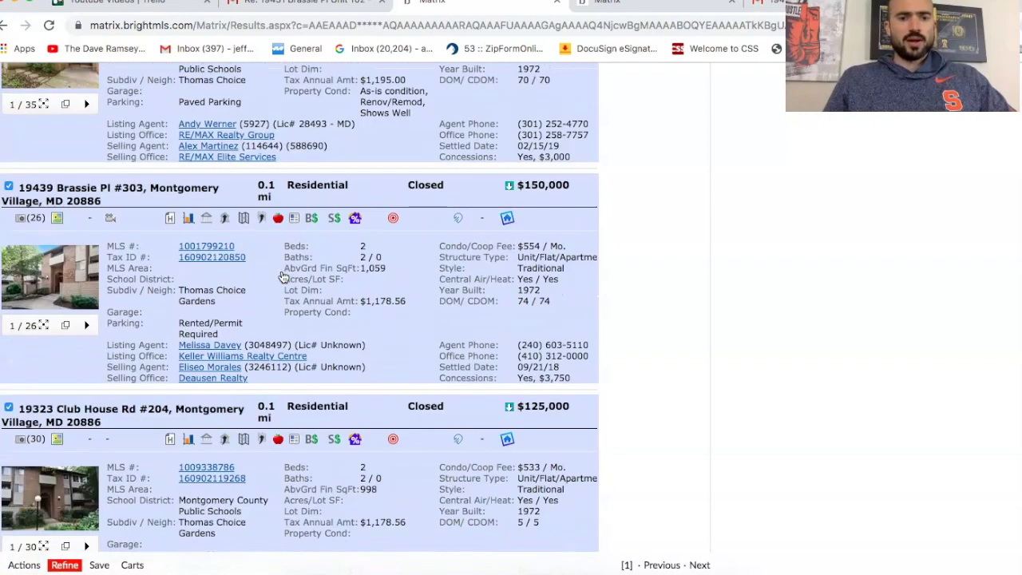
{"action": "scroll", "coordinate": [283, 275], "scroll_direction": "down", "scroll_amount": 10}
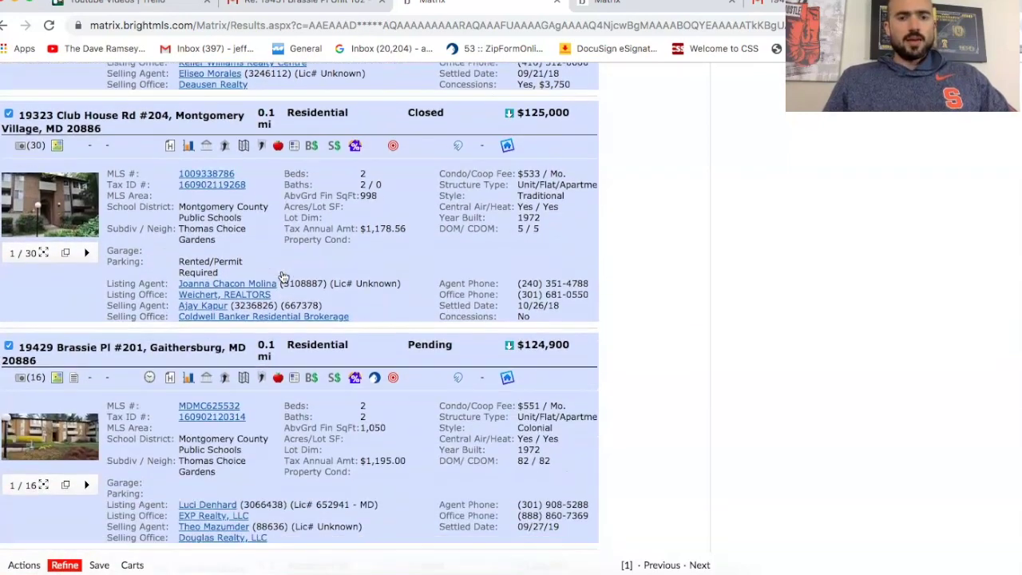
{"action": "scroll", "coordinate": [283, 275], "scroll_direction": "up", "scroll_amount": 20}
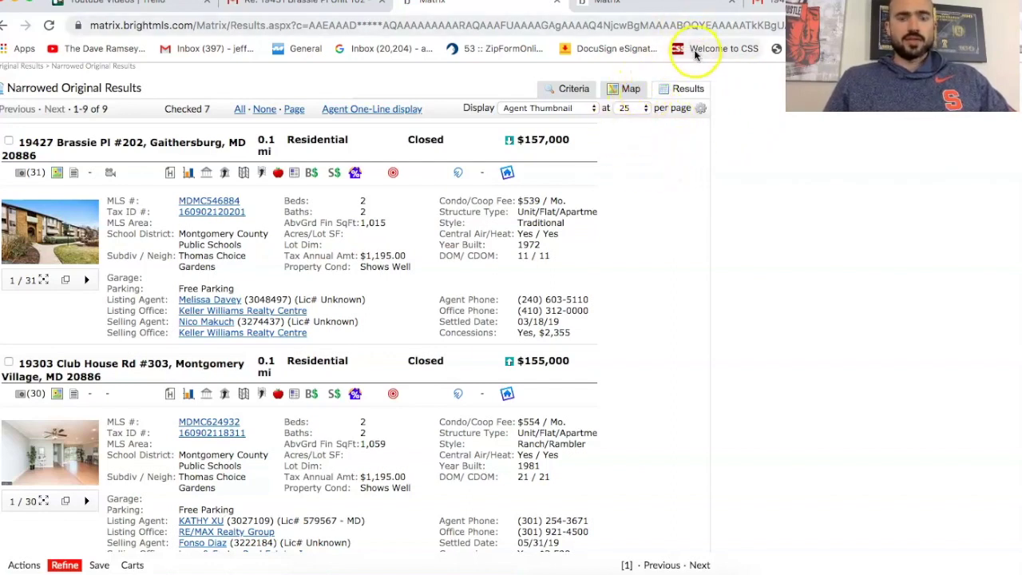
{"action": "left_click", "coordinate": [755, 9]}
{"action": "scroll", "coordinate": [545, 307], "scroll_direction": "up", "scroll_amount": 2}
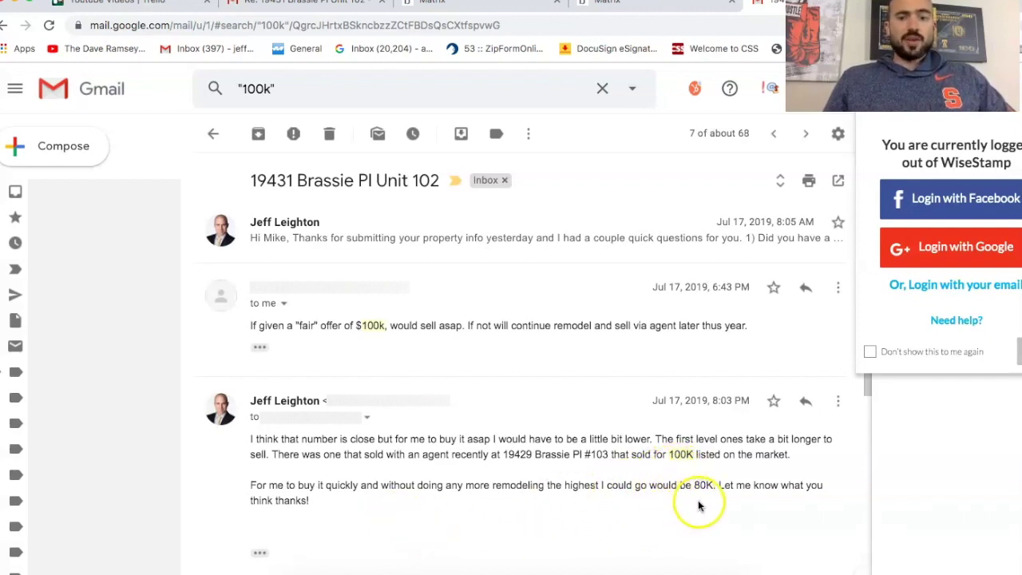
{"action": "scroll", "coordinate": [604, 495], "scroll_direction": "down", "scroll_amount": 3}
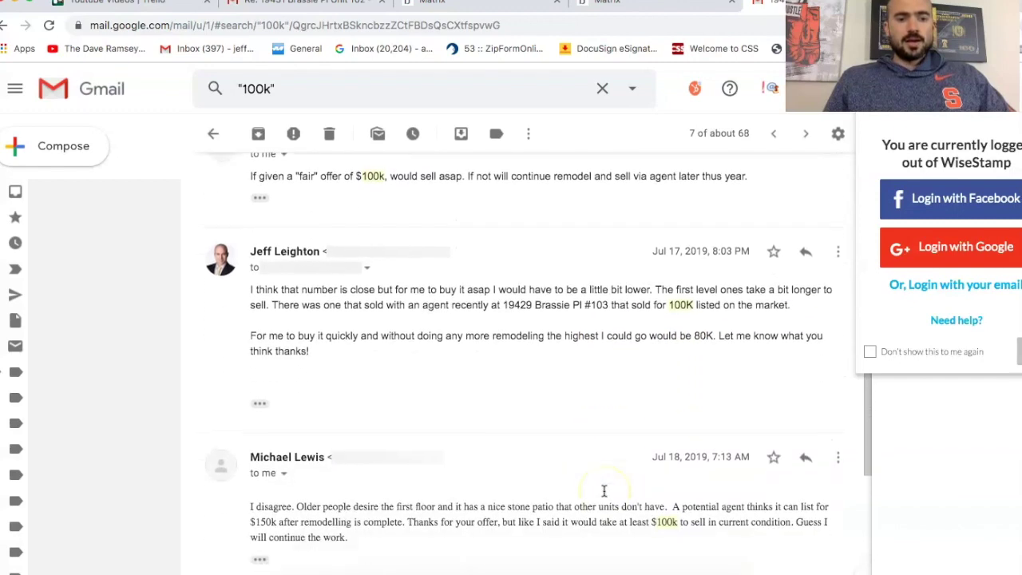
{"action": "scroll", "coordinate": [605, 490], "scroll_direction": "down", "scroll_amount": 1}
{"action": "scroll", "coordinate": [662, 500], "scroll_direction": "up", "scroll_amount": 1}
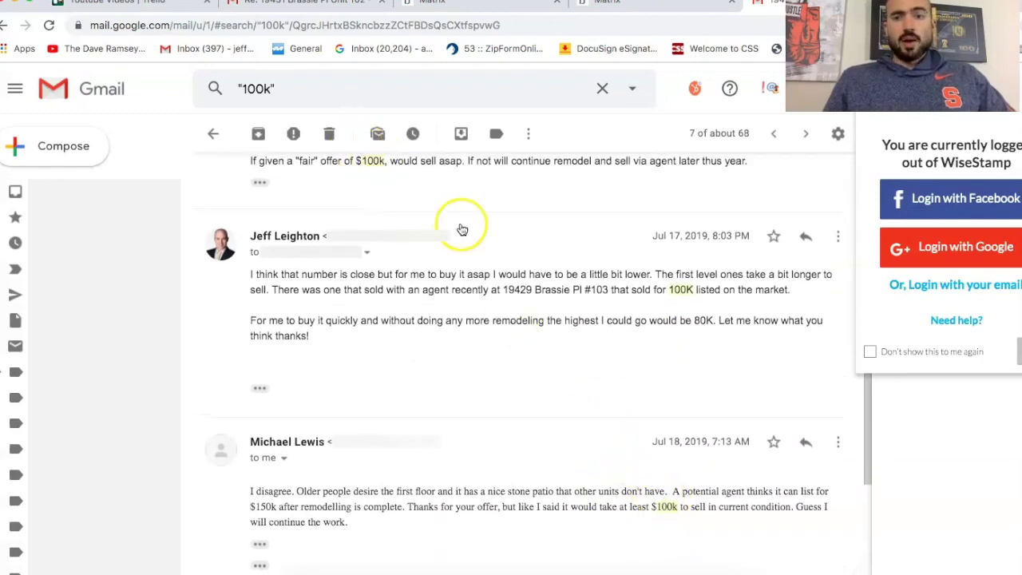
{"action": "left_click", "coordinate": [298, 5]}
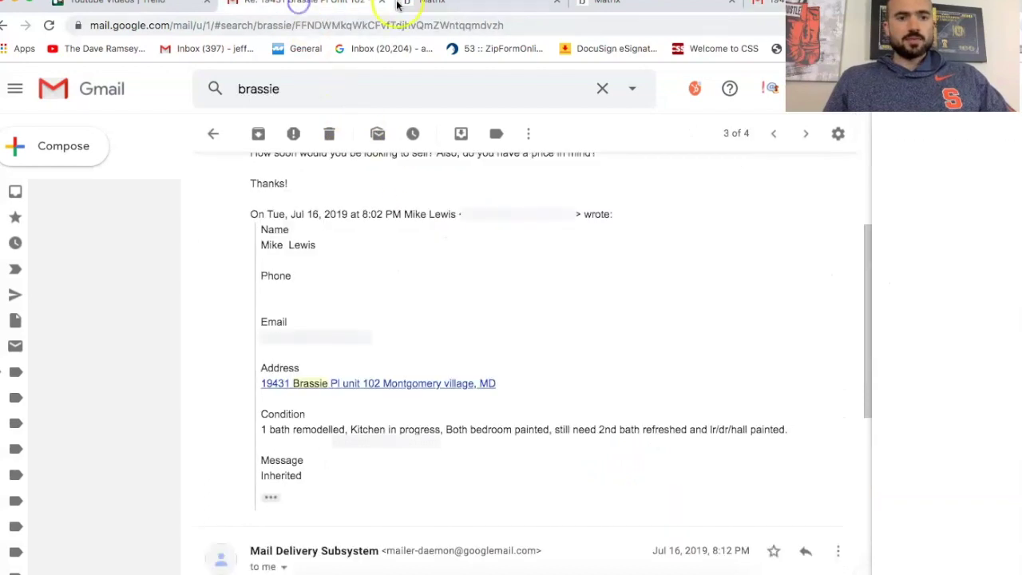
{"action": "left_click", "coordinate": [415, 4]}
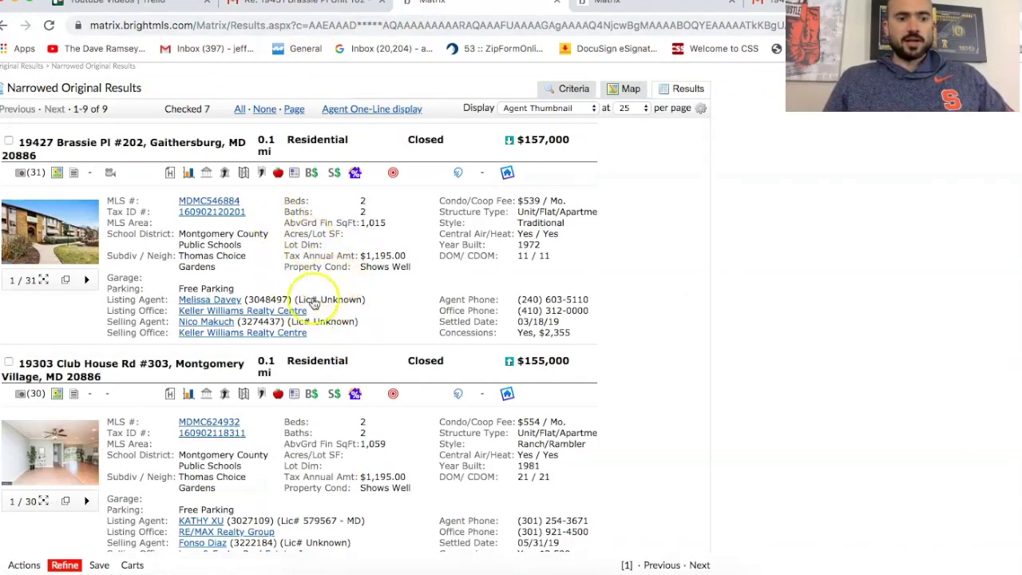
Bring the Excel Deal Analyzer window to the front, shift it left and enlarge it.
{"action": "left_click", "coordinate": [27, 559]}
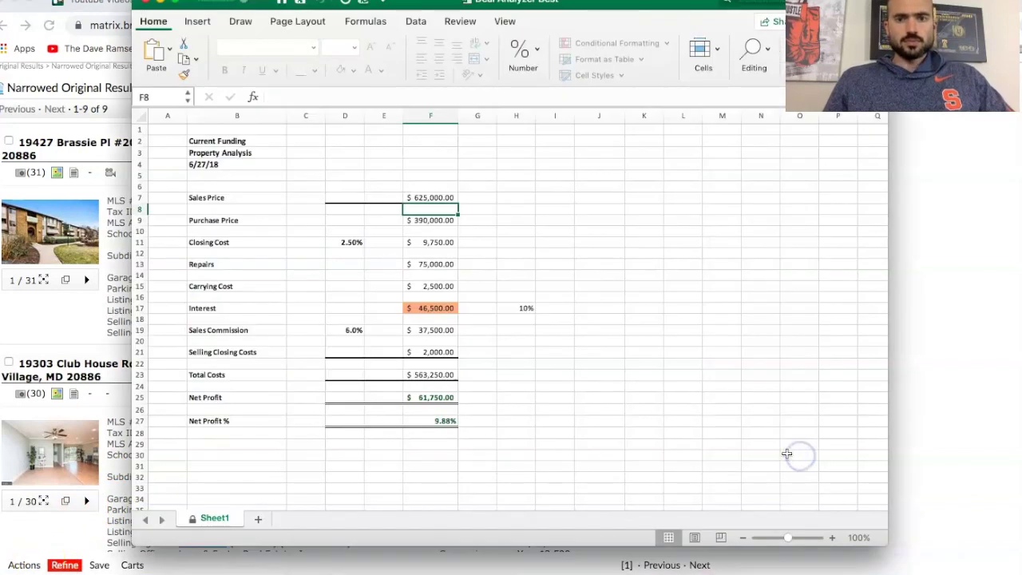
{"action": "left_click_drag", "start_coordinate": [624, 10], "coordinate": [522, 11]}
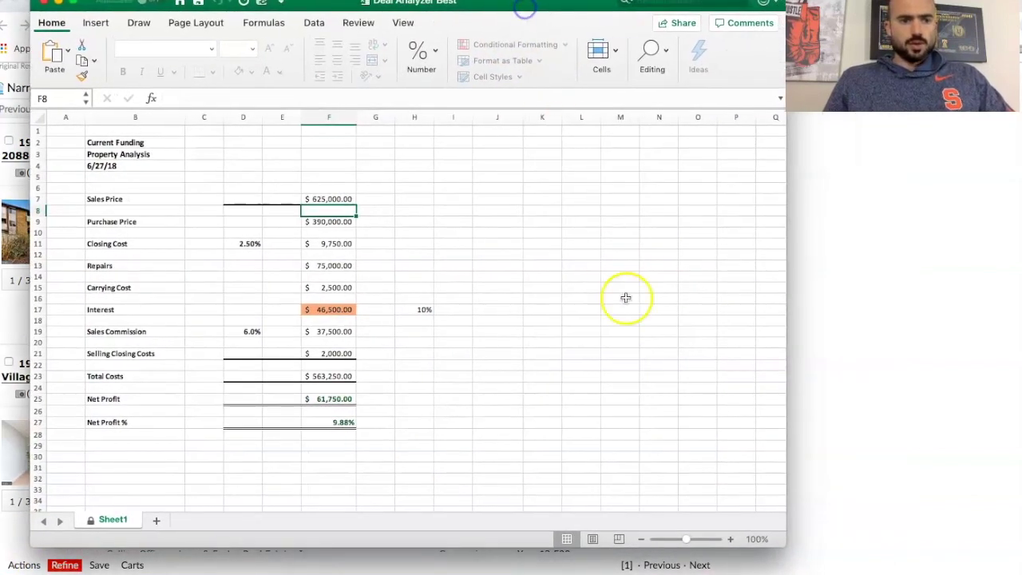
{"action": "left_click_drag", "start_coordinate": [799, 553], "coordinate": [816, 565]}
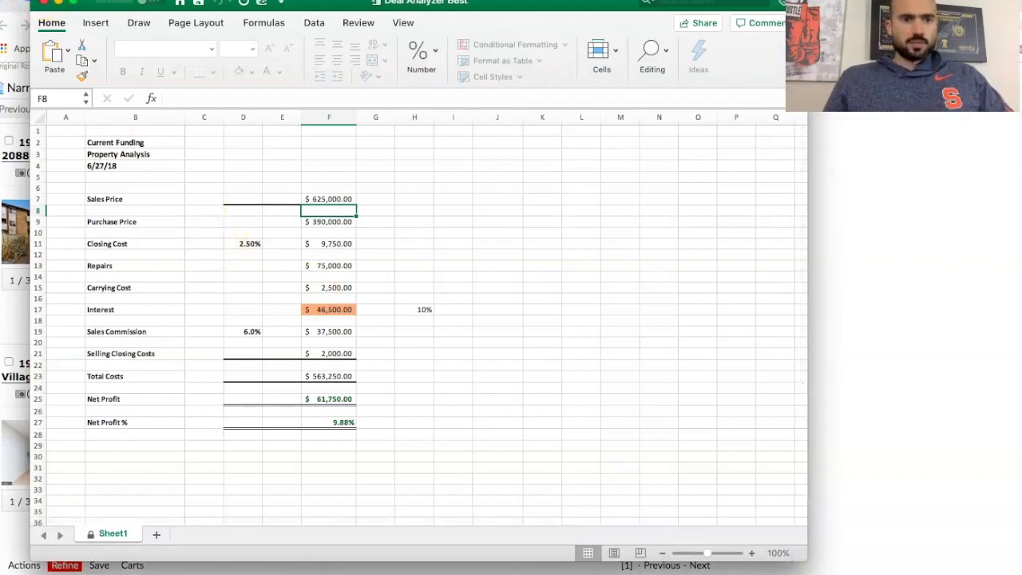
Enter a Sales Price of 150,000 in F7 and a Purchase Price of 100,000 in F9.
{"action": "left_click", "coordinate": [299, 195]}
{"action": "type", "text": "1500"}
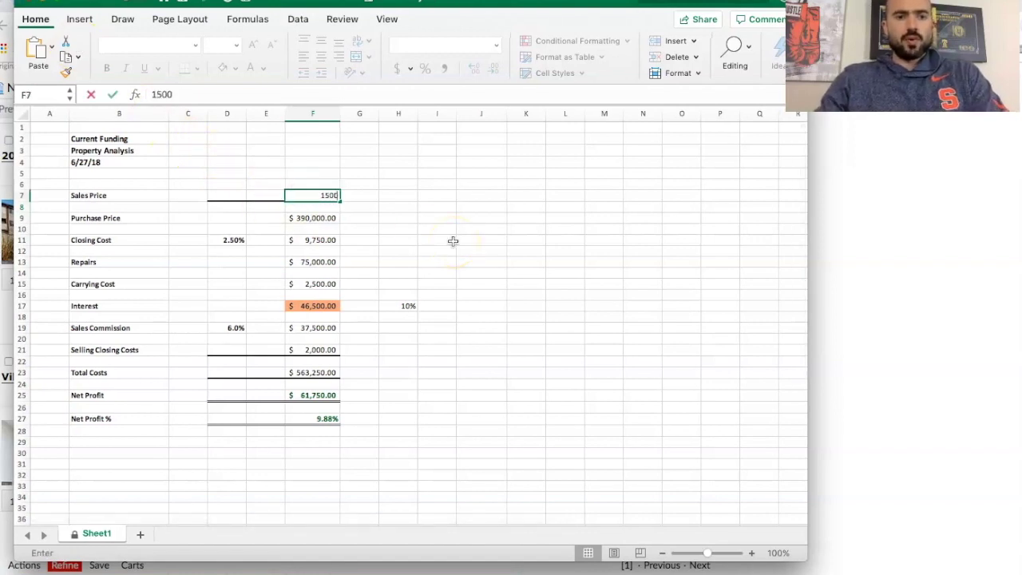
{"action": "type", "text": "50,000"}
{"action": "key", "text": "Return"}
{"action": "left_click", "coordinate": [397, 199]}
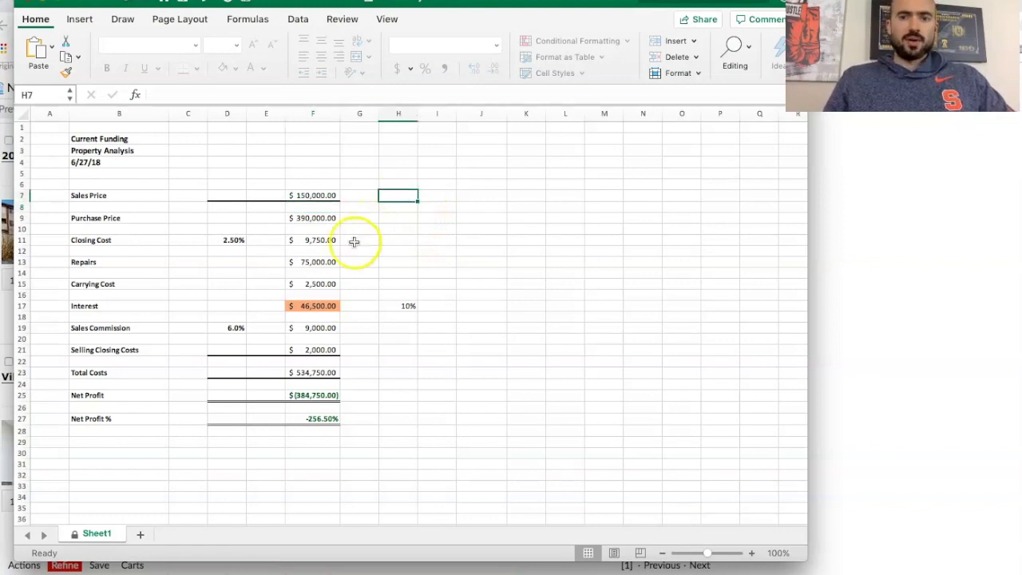
{"action": "key", "text": "Down"}
{"action": "key", "text": "Down"}
{"action": "key", "text": "Left"}
{"action": "key", "text": "Left"}
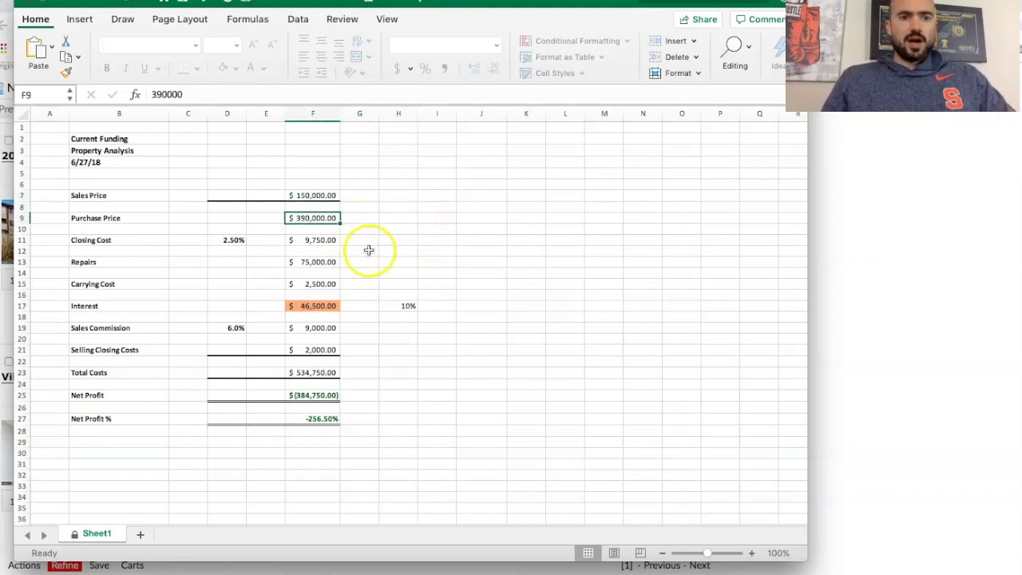
{"action": "type", "text": "100000"}
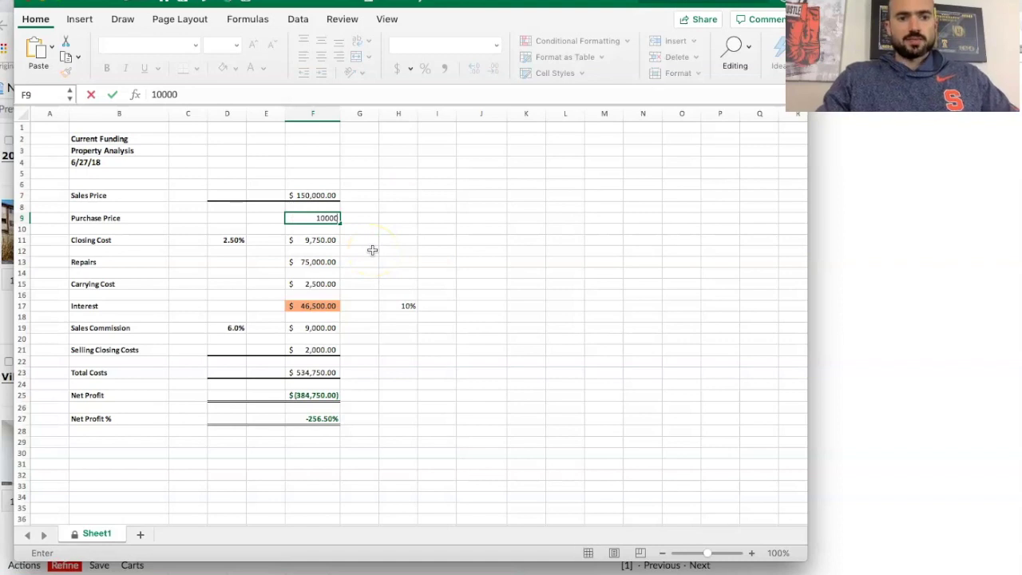
{"action": "key", "text": "Return"}
Set Repairs to 20,000 and check the Sales Commission formula in F19.
{"action": "key", "text": "Up"}
{"action": "key", "text": "Down"}
{"action": "key", "text": "Up"}
{"action": "key", "text": "Down"}
{"action": "key", "text": "Down"}
{"action": "key", "text": "Down"}
{"action": "key", "text": "Down"}
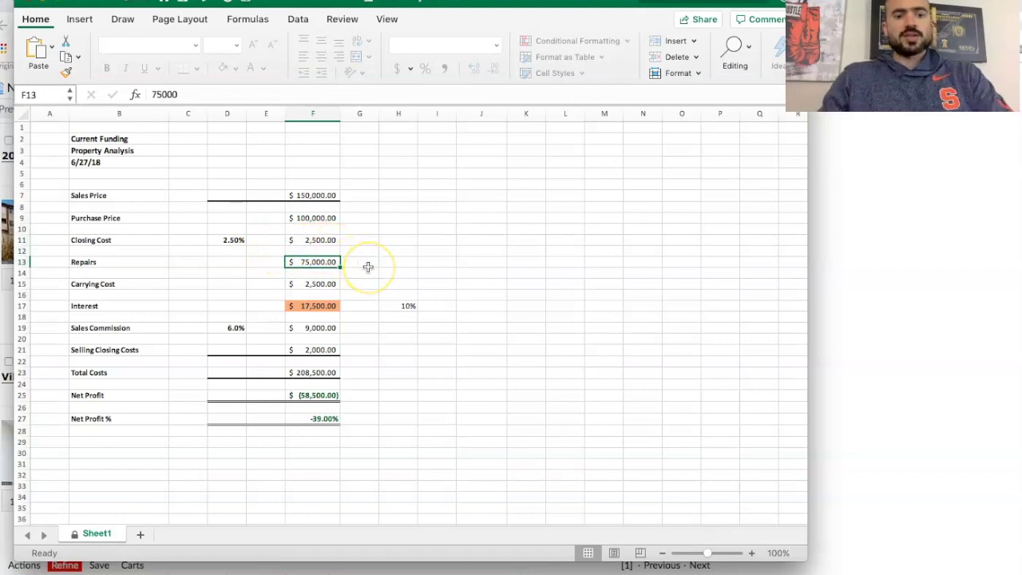
{"action": "type", "text": "25,000"}
{"action": "key", "text": "Return"}
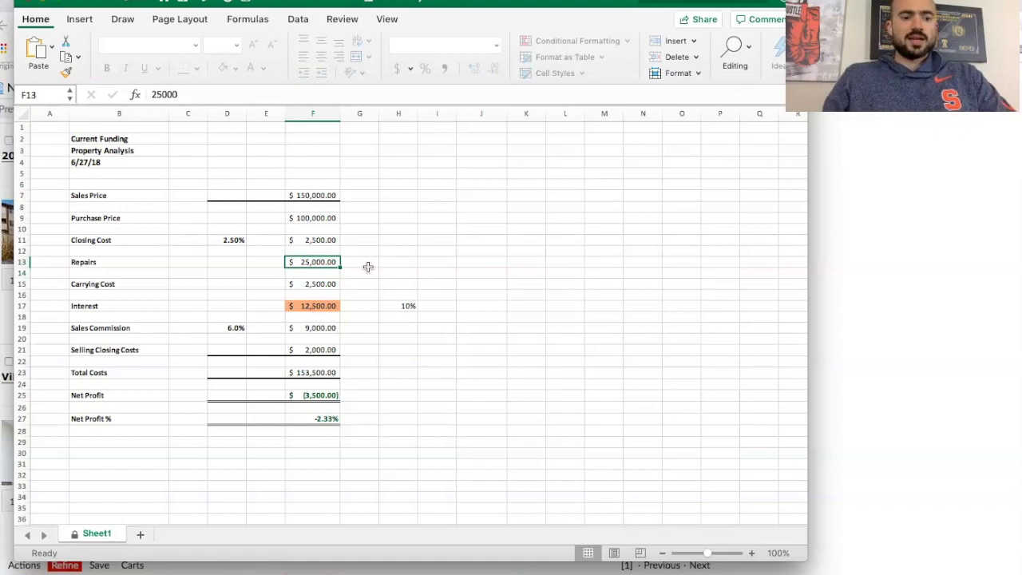
{"action": "type", "text": "20000"}
{"action": "key", "text": "Return"}
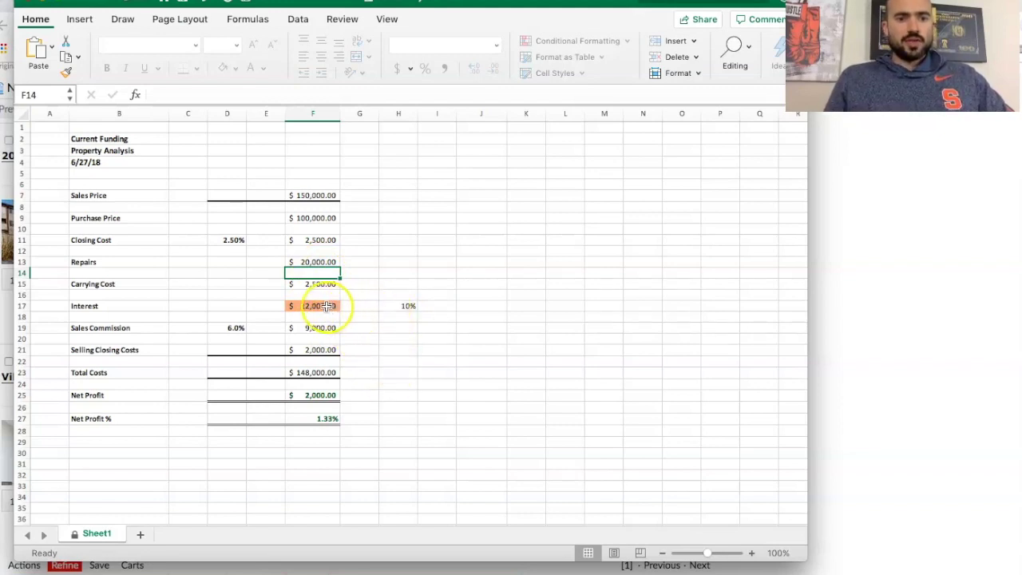
{"action": "key", "text": "Down"}
{"action": "key", "text": "Down"}
{"action": "key", "text": "Down"}
{"action": "key", "text": "Down"}
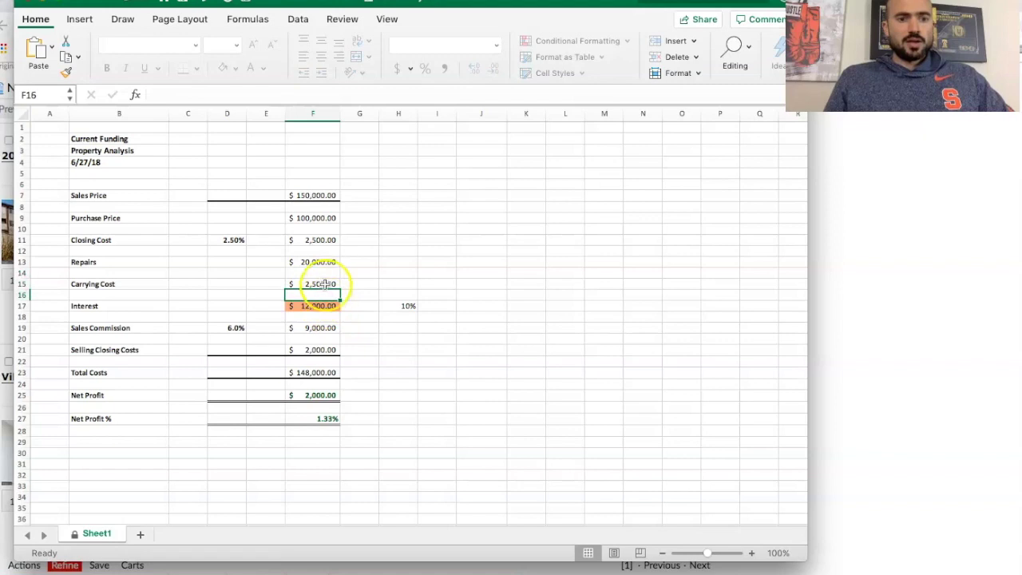
{"action": "key", "text": "Down"}
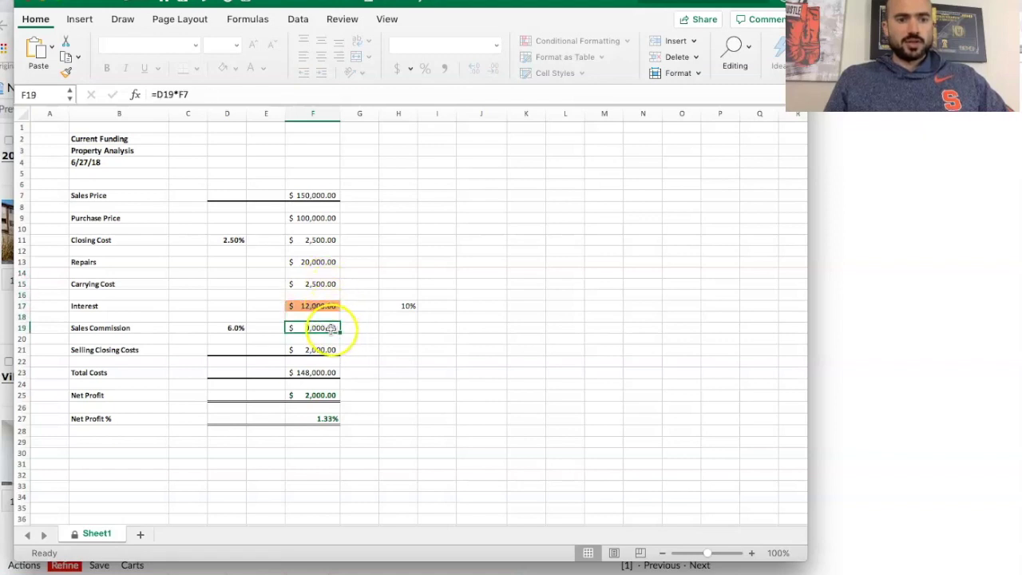
{"action": "key", "text": "Down"}
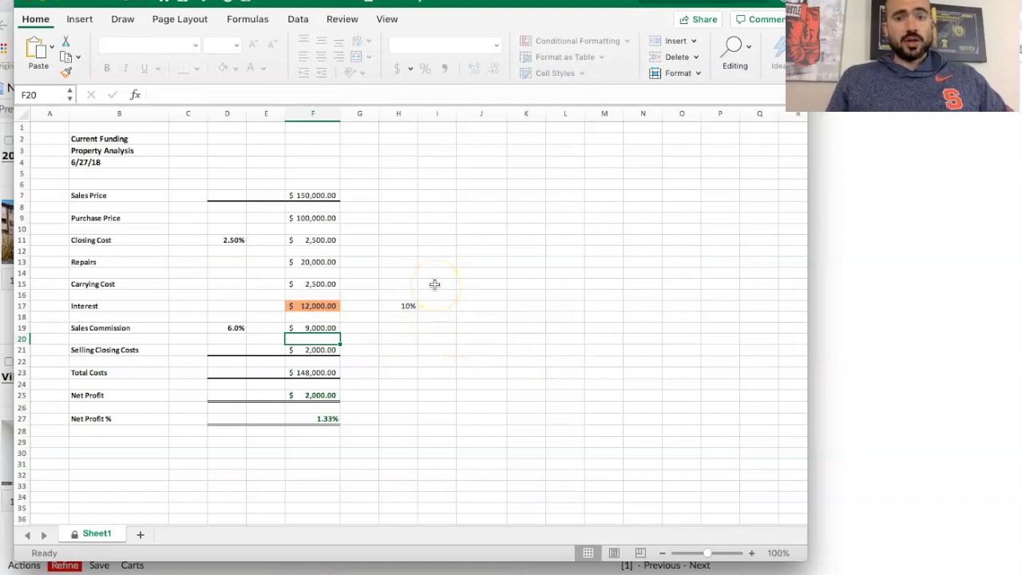
{"action": "left_click", "coordinate": [371, 397]}
{"action": "key", "text": "Left"}
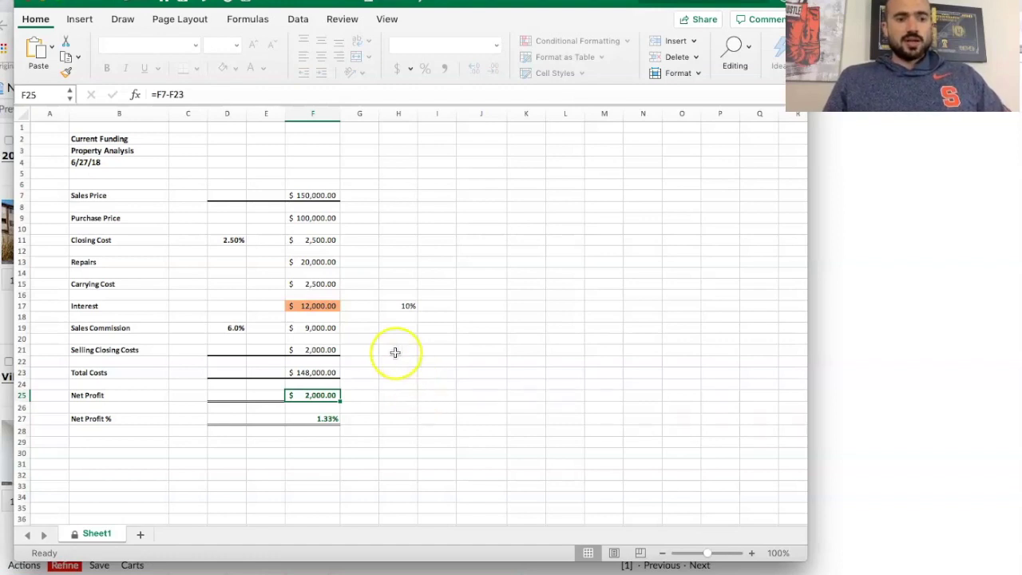
{"action": "left_click", "coordinate": [333, 305]}
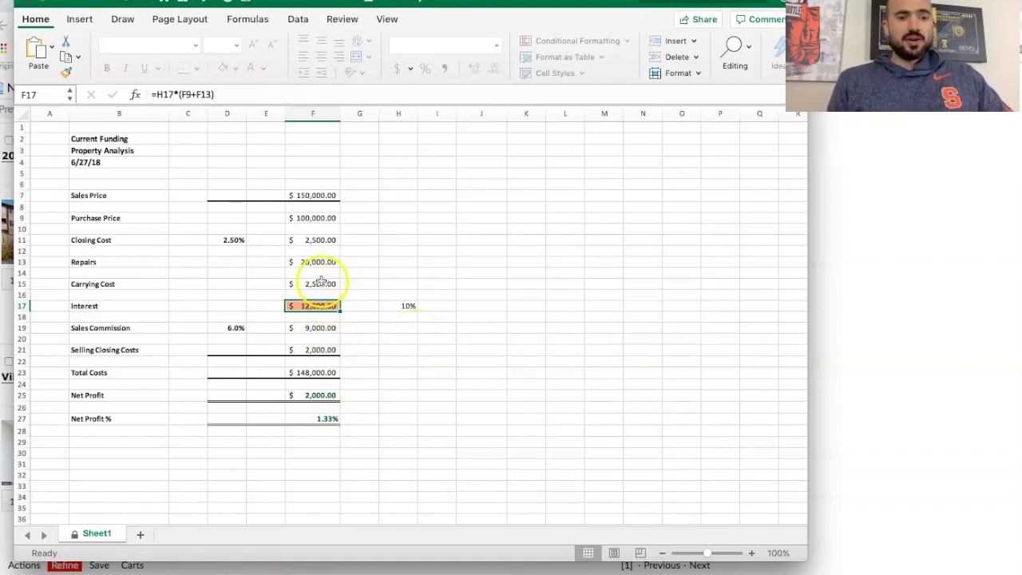
{"action": "left_click", "coordinate": [325, 397]}
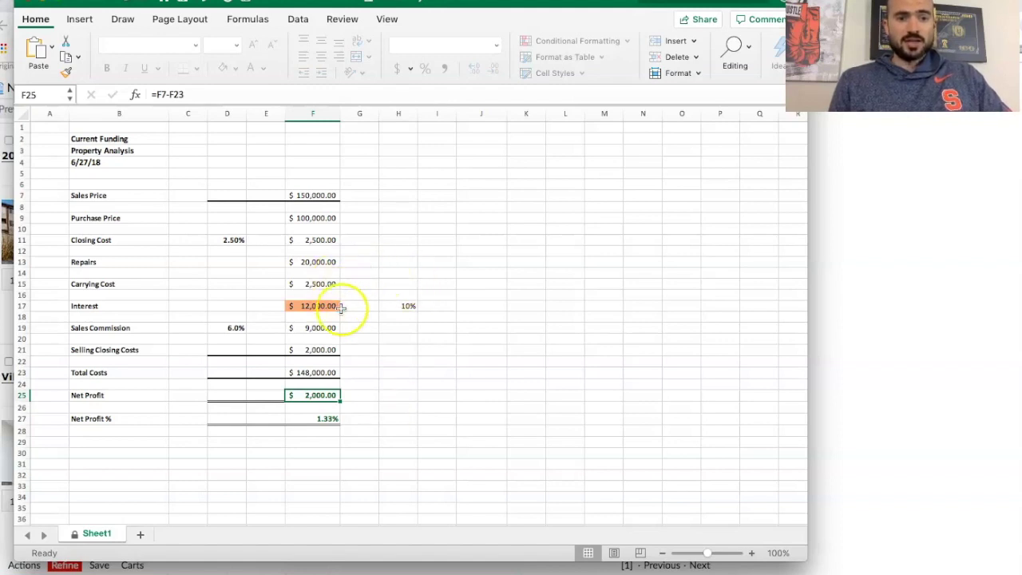
{"action": "left_click", "coordinate": [421, 369]}
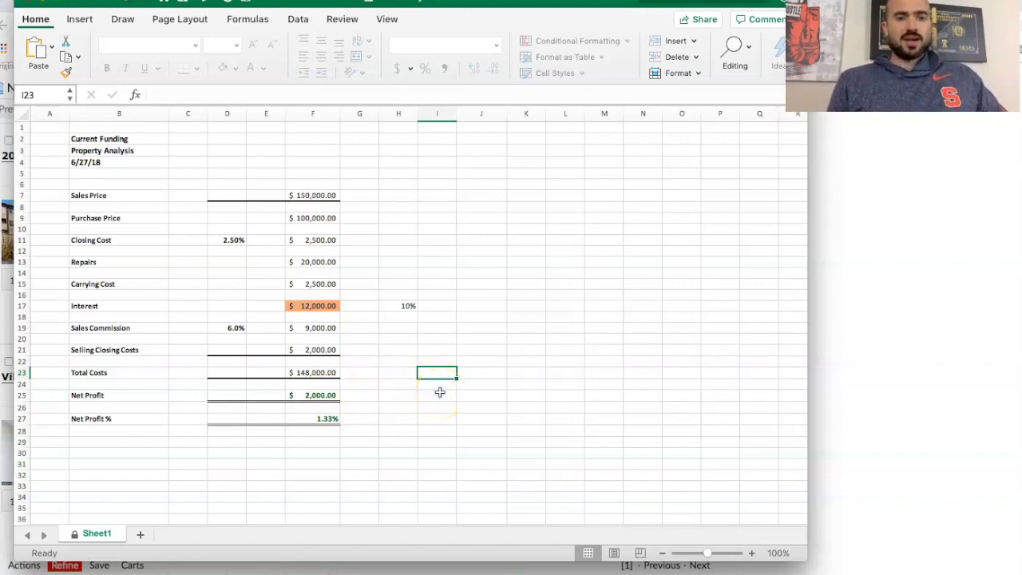
{"action": "left_click", "coordinate": [317, 220]}
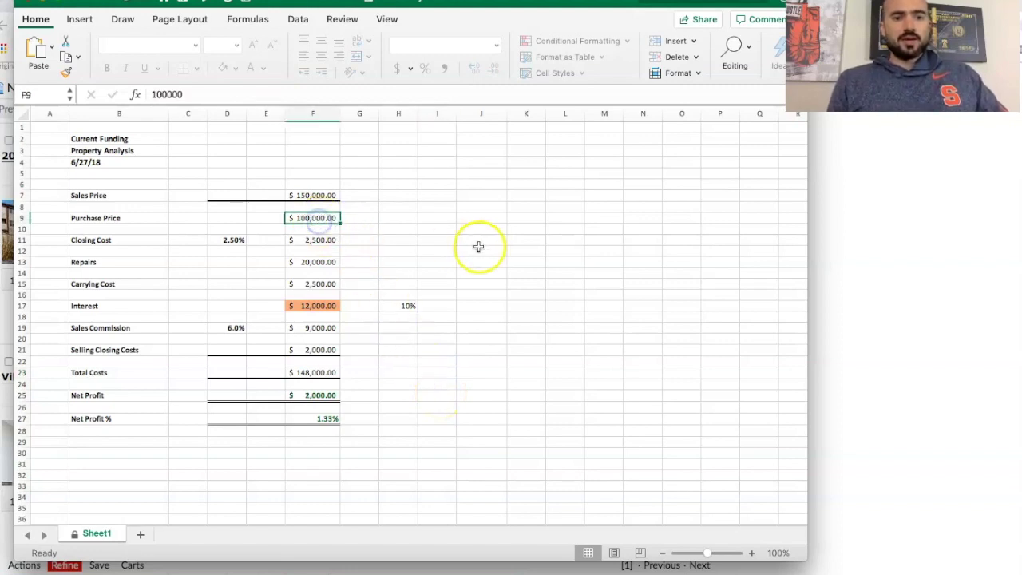
{"action": "left_click", "coordinate": [501, 260]}
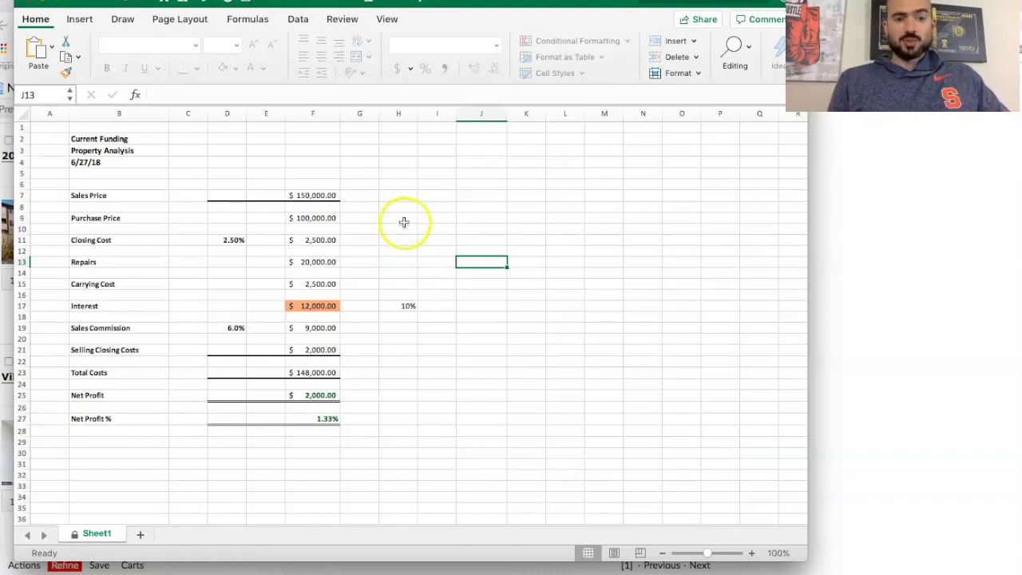
Enter 90000 as the Purchase Price in F9 and check Net Profit rises to $13,250 (8.83%).
{"action": "left_click", "coordinate": [319, 221]}
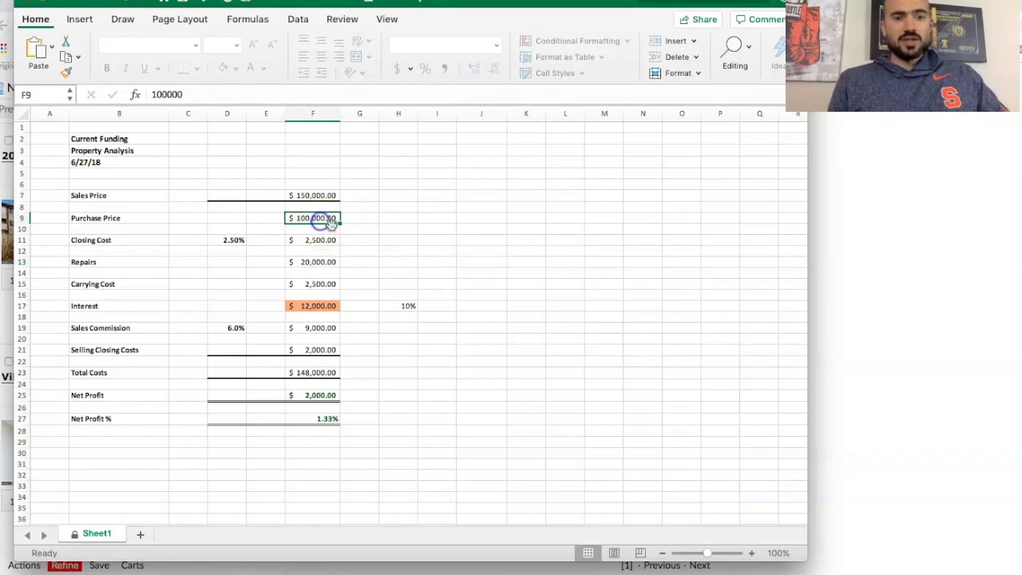
{"action": "type", "text": "90000"}
{"action": "key", "text": "Return"}
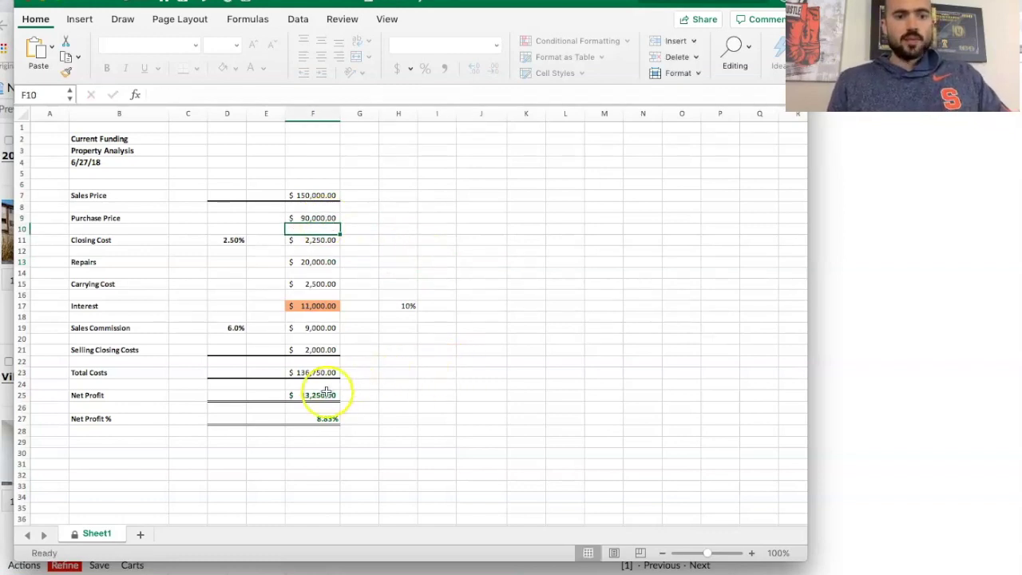
{"action": "left_click", "coordinate": [315, 394]}
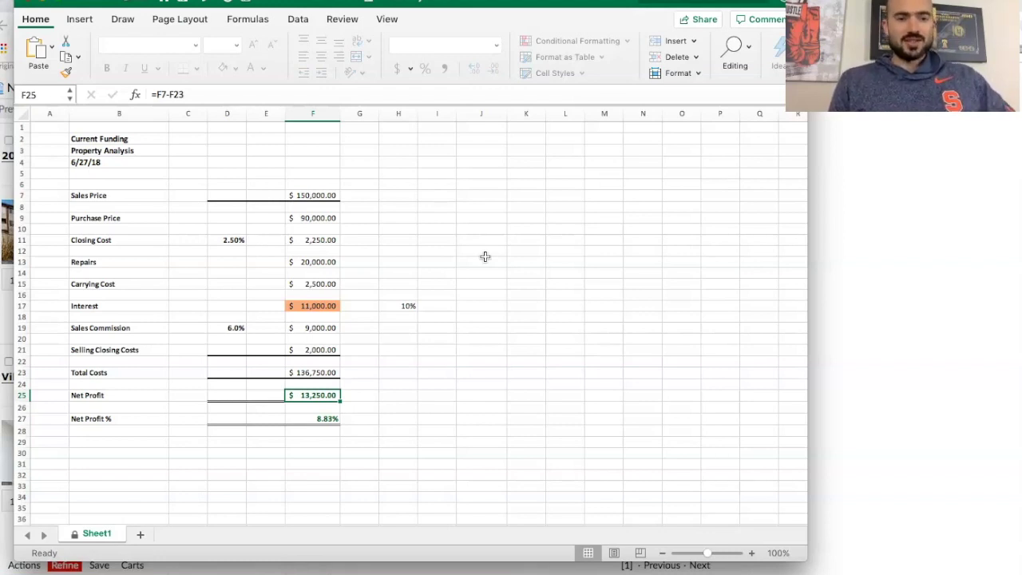
{"action": "left_click", "coordinate": [33, 5]}
{"action": "left_click", "coordinate": [197, 255]}
{"action": "scroll", "coordinate": [197, 256], "scroll_direction": "down", "scroll_amount": 2}
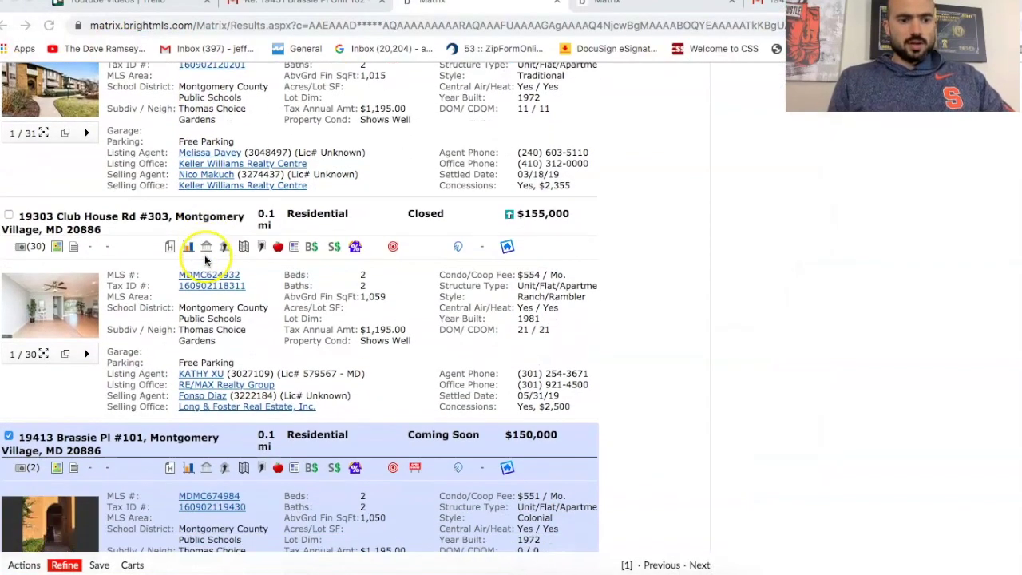
{"action": "left_click", "coordinate": [457, 374]}
{"action": "scroll", "coordinate": [457, 373], "scroll_direction": "down", "scroll_amount": 3}
{"action": "scroll", "coordinate": [457, 374], "scroll_direction": "down", "scroll_amount": 5}
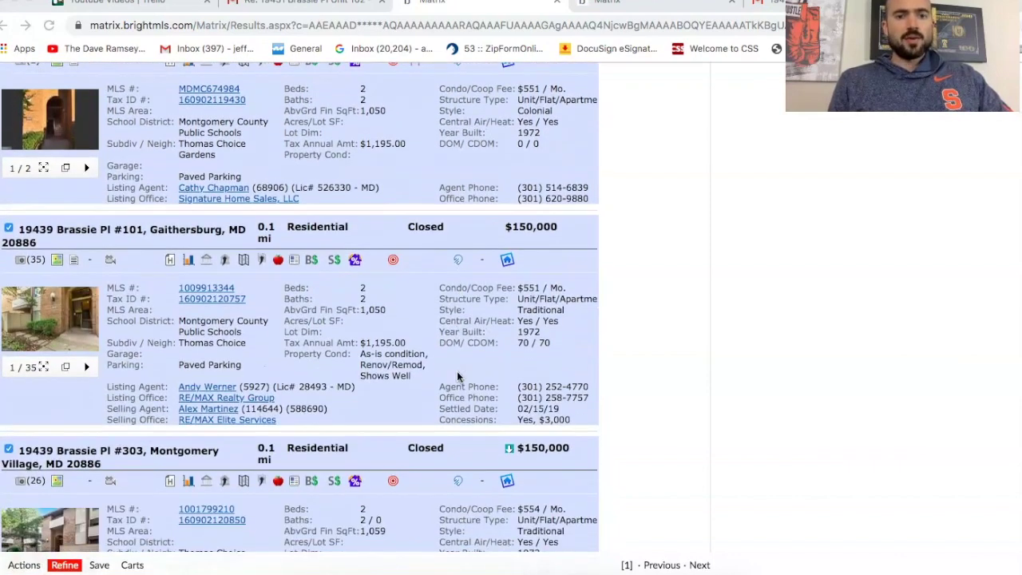
{"action": "scroll", "coordinate": [456, 370], "scroll_direction": "up", "scroll_amount": 5}
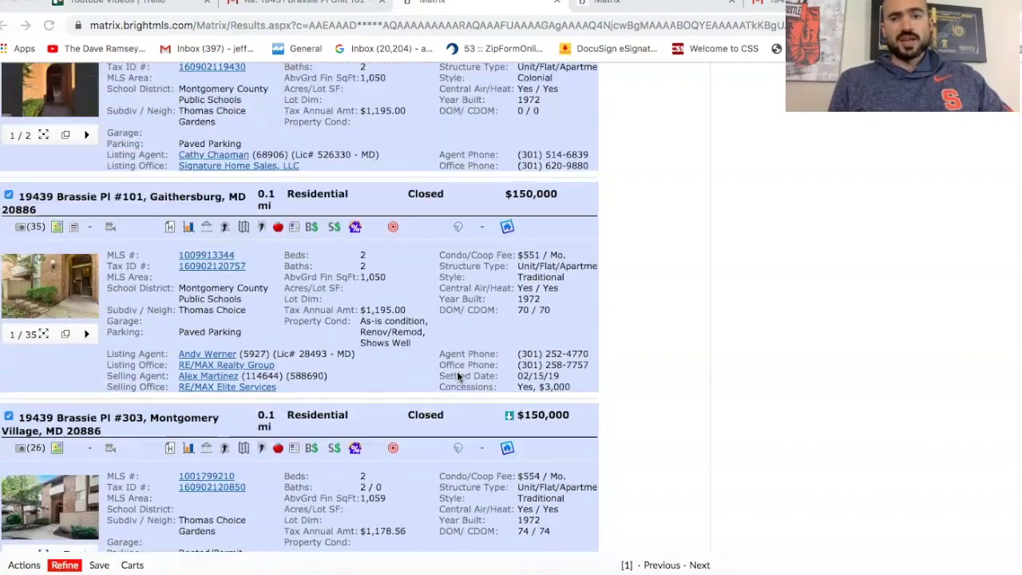
{"action": "scroll", "coordinate": [457, 373], "scroll_direction": "up", "scroll_amount": 3}
{"action": "scroll", "coordinate": [456, 373], "scroll_direction": "down", "scroll_amount": 3}
{"action": "scroll", "coordinate": [457, 375], "scroll_direction": "down", "scroll_amount": 1}
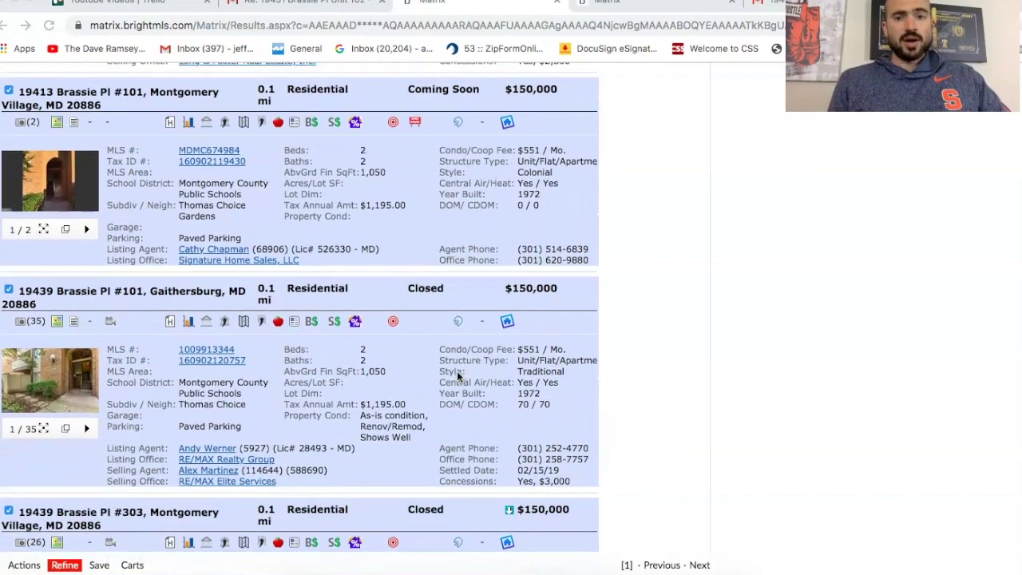
{"action": "scroll", "coordinate": [457, 375], "scroll_direction": "up", "scroll_amount": 1}
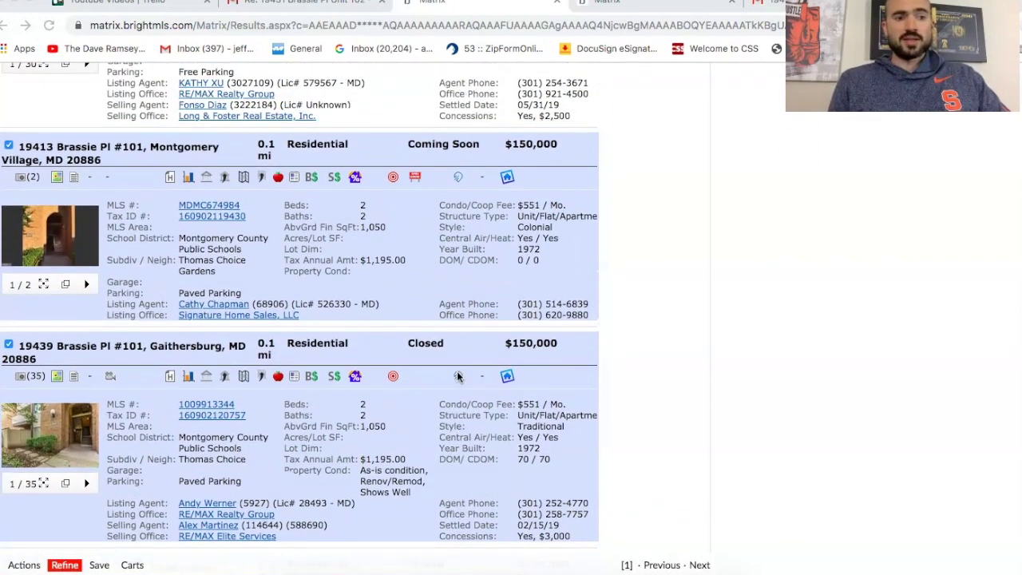
{"action": "scroll", "coordinate": [456, 370], "scroll_direction": "up", "scroll_amount": 2}
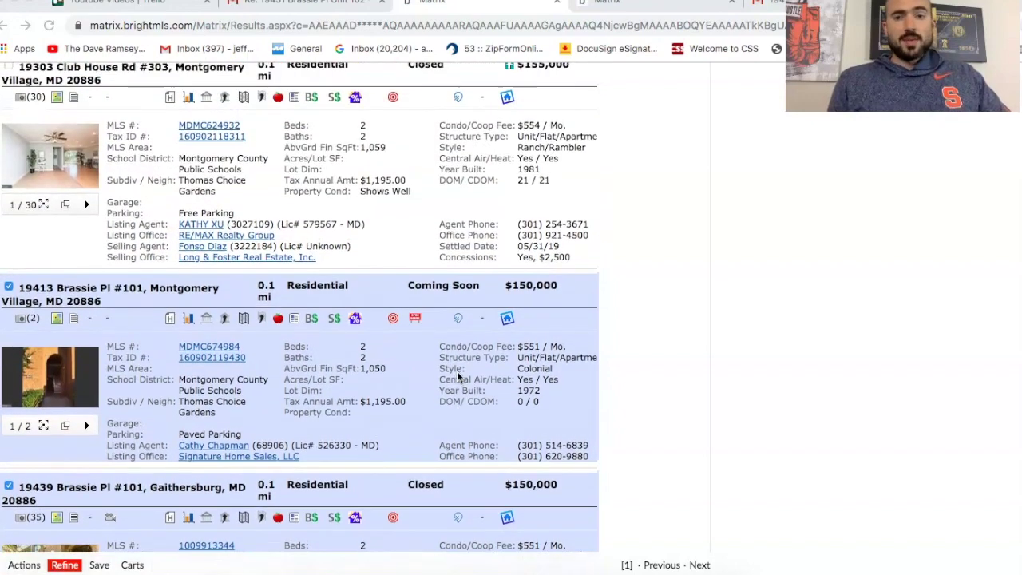
{"action": "scroll", "coordinate": [456, 370], "scroll_direction": "up", "scroll_amount": 4}
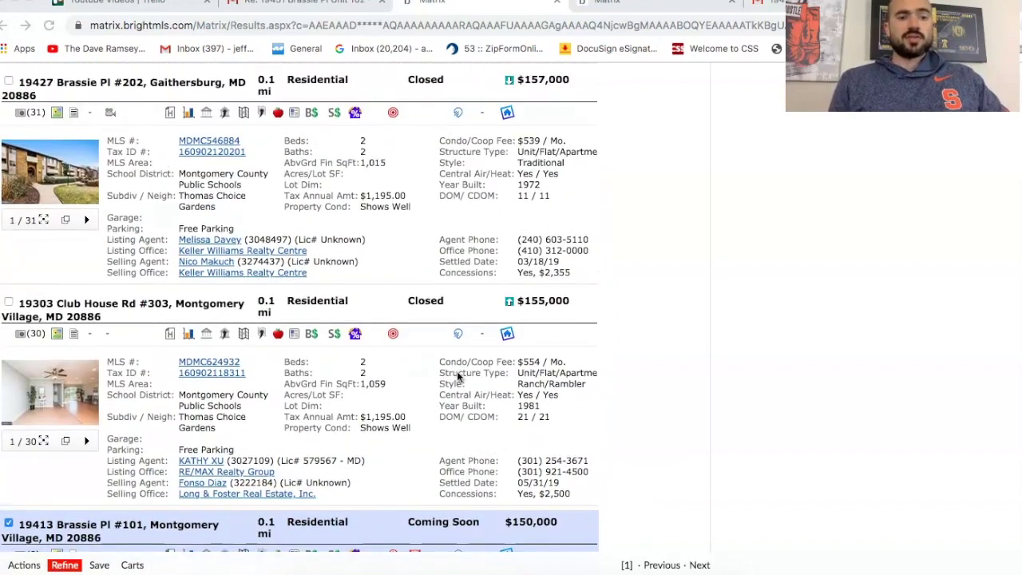
{"action": "scroll", "coordinate": [456, 370], "scroll_direction": "up", "scroll_amount": 1}
{"action": "scroll", "coordinate": [457, 371], "scroll_direction": "down", "scroll_amount": 5}
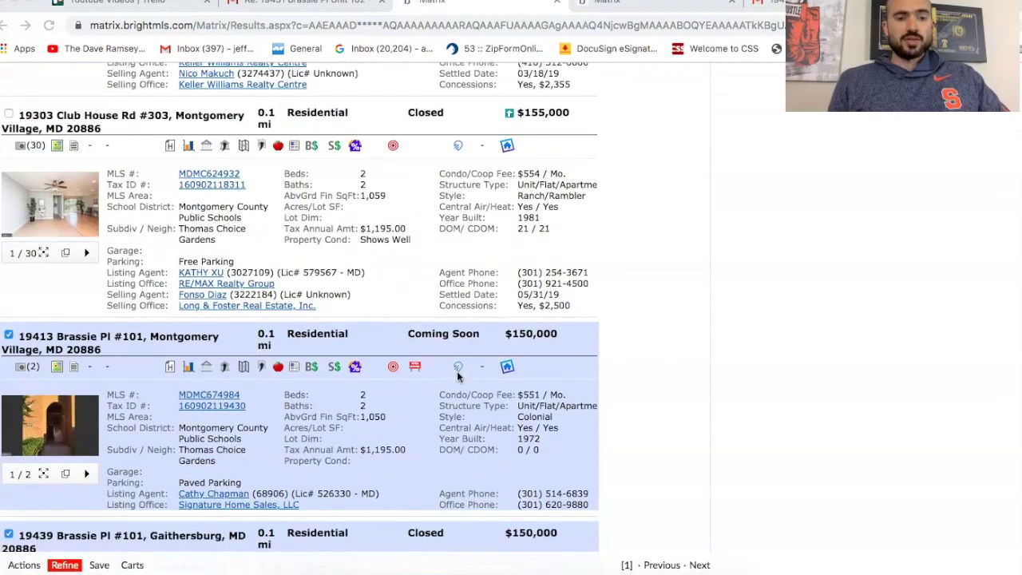
{"action": "scroll", "coordinate": [458, 376], "scroll_direction": "down", "scroll_amount": 7}
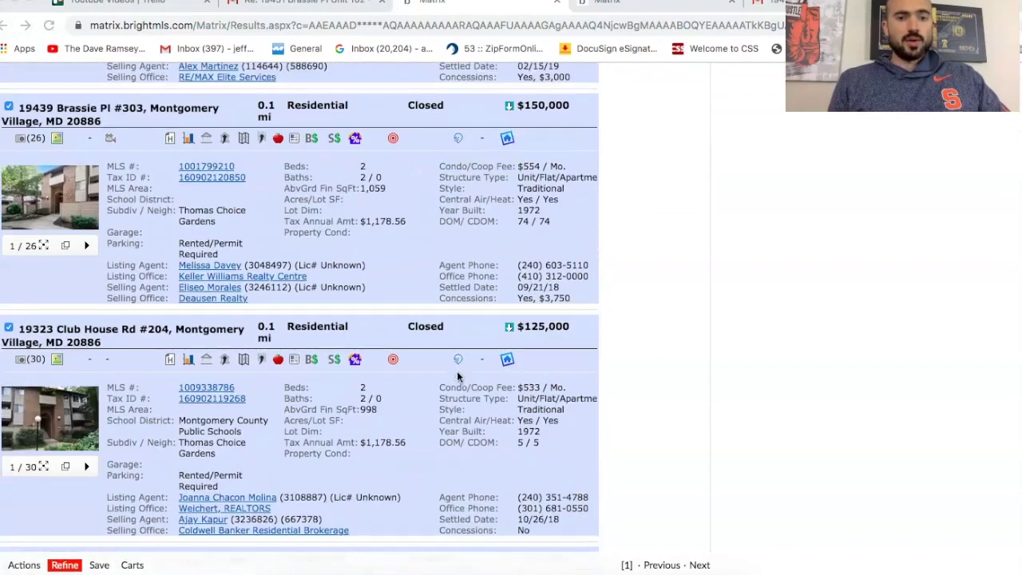
{"action": "scroll", "coordinate": [457, 376], "scroll_direction": "up", "scroll_amount": 2}
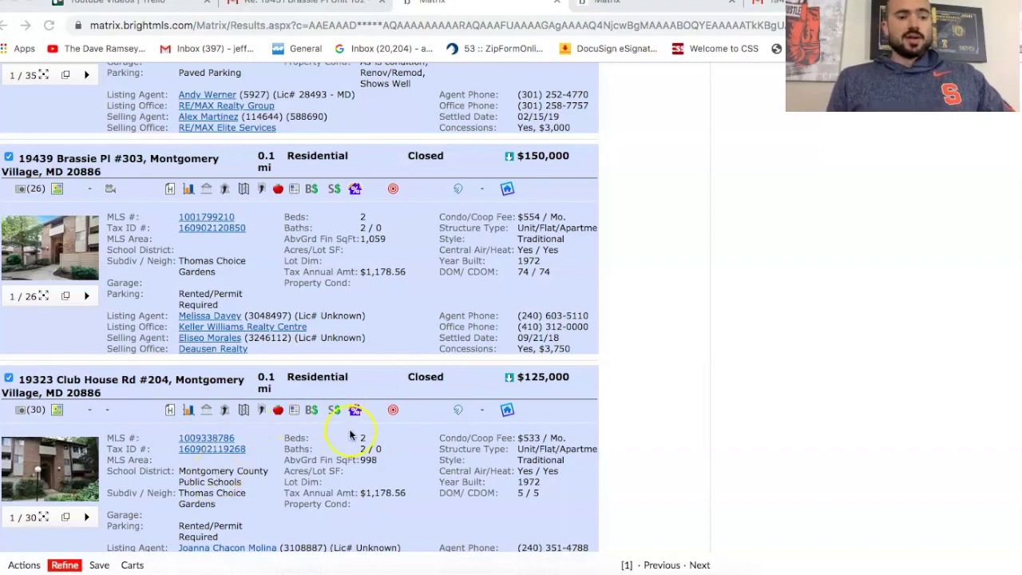
{"action": "scroll", "coordinate": [344, 444], "scroll_direction": "up", "scroll_amount": 2}
{"action": "scroll", "coordinate": [344, 444], "scroll_direction": "up", "scroll_amount": 5}
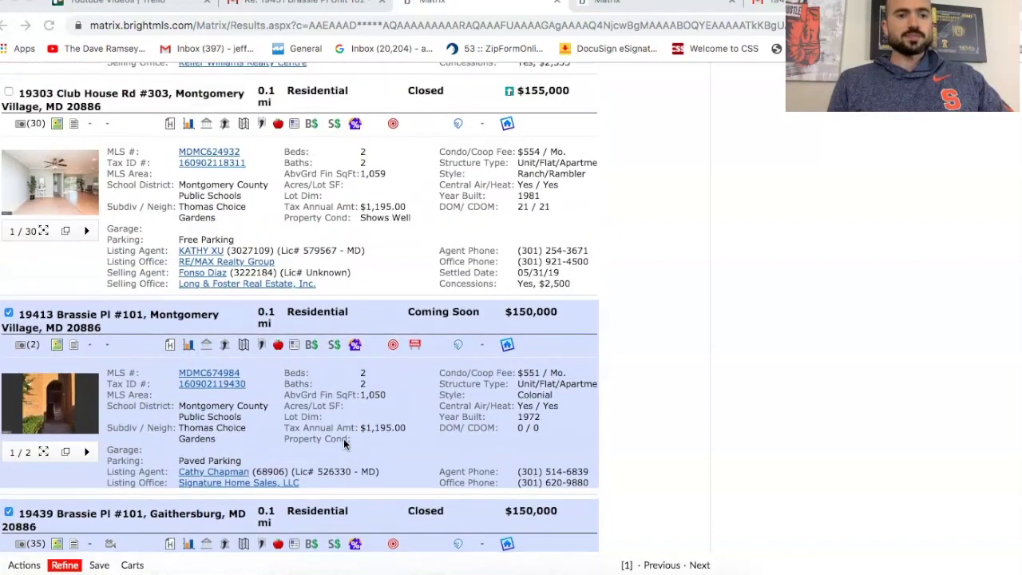
{"action": "scroll", "coordinate": [343, 443], "scroll_direction": "up", "scroll_amount": 1}
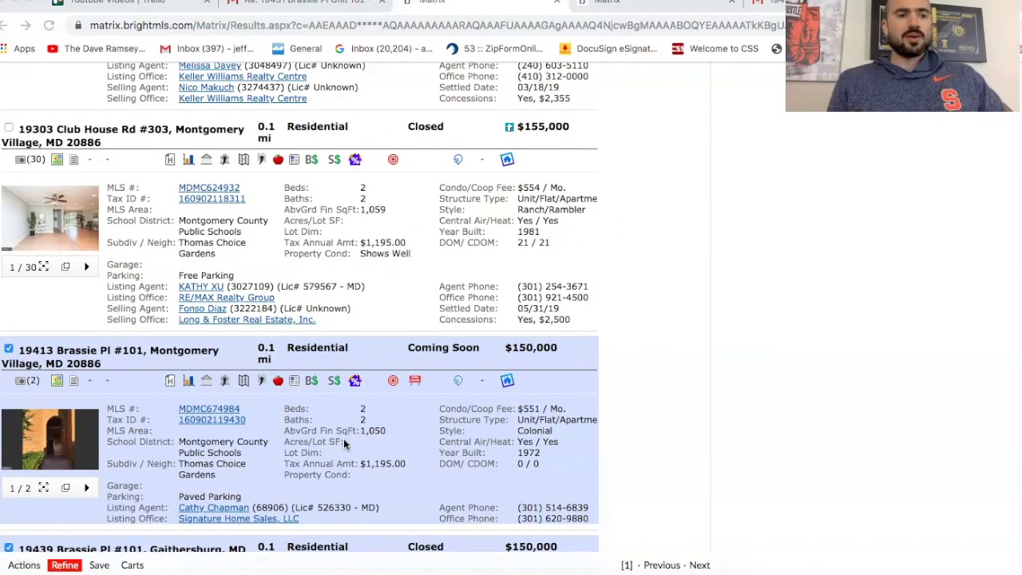
{"action": "scroll", "coordinate": [387, 372], "scroll_direction": "up", "scroll_amount": 5}
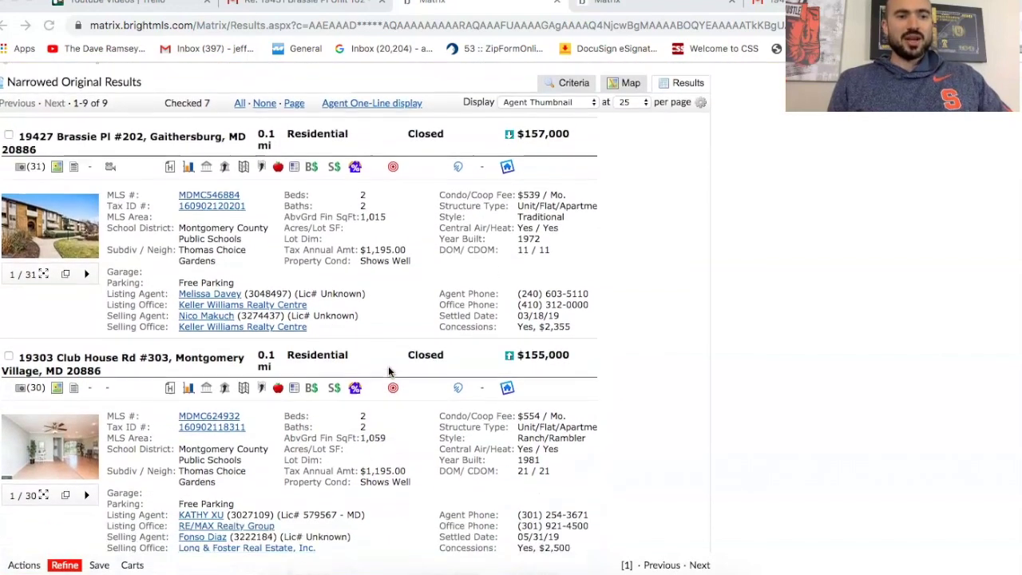
{"action": "scroll", "coordinate": [388, 371], "scroll_direction": "down", "scroll_amount": 1}
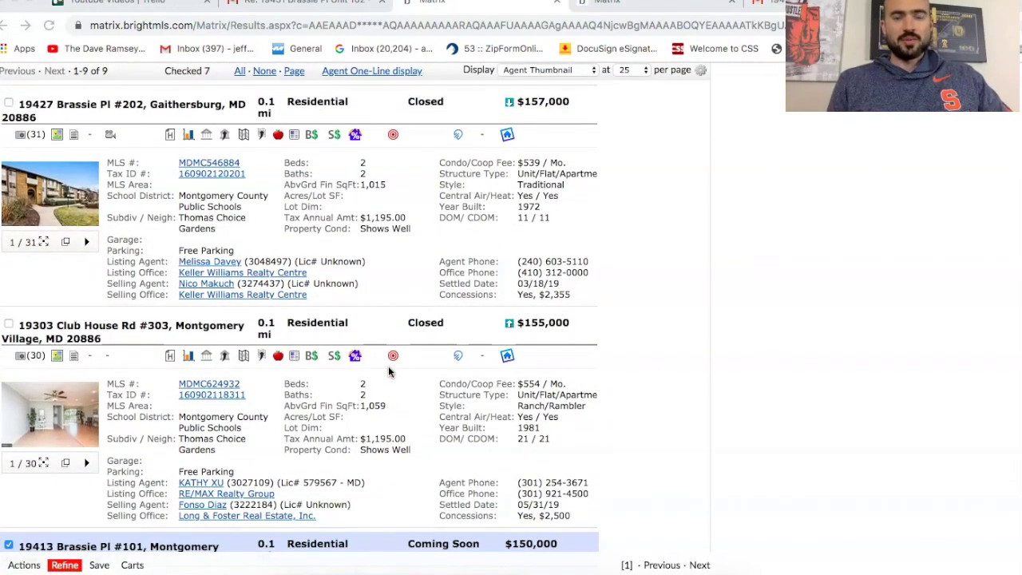
{"action": "scroll", "coordinate": [388, 371], "scroll_direction": "down", "scroll_amount": 3}
{"action": "scroll", "coordinate": [388, 371], "scroll_direction": "down", "scroll_amount": 1}
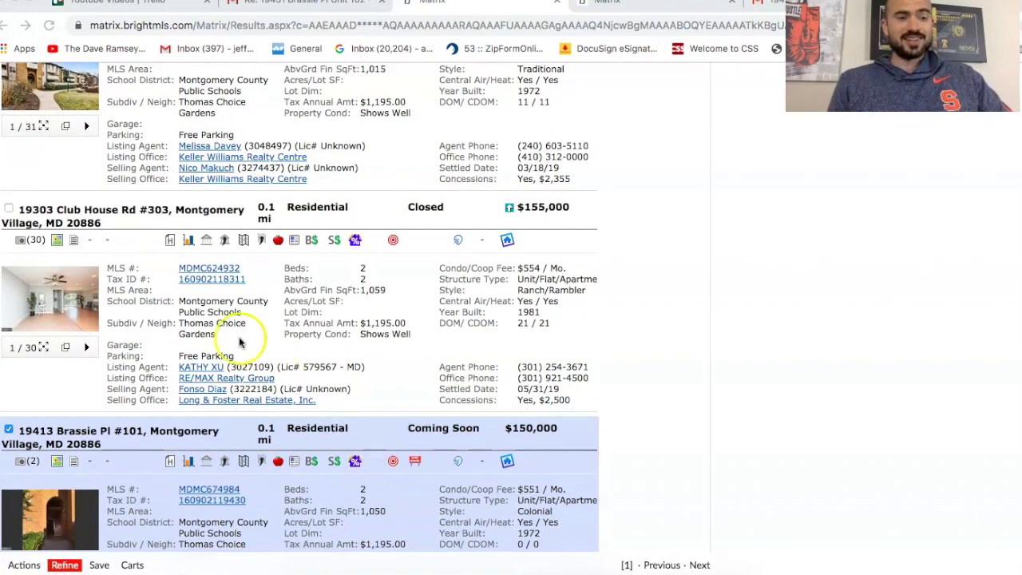
{"action": "scroll", "coordinate": [255, 330], "scroll_direction": "down", "scroll_amount": 3}
{"action": "scroll", "coordinate": [254, 331], "scroll_direction": "up", "scroll_amount": 3}
{"action": "scroll", "coordinate": [91, 250], "scroll_direction": "up", "scroll_amount": 4}
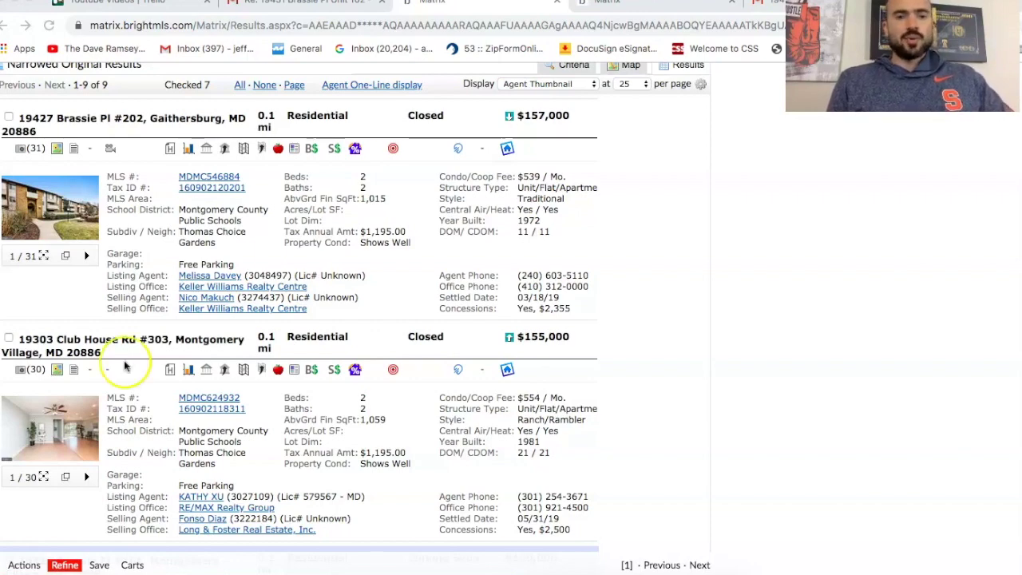
{"action": "scroll", "coordinate": [308, 384], "scroll_direction": "down", "scroll_amount": 10}
{"action": "scroll", "coordinate": [308, 384], "scroll_direction": "down", "scroll_amount": 2}
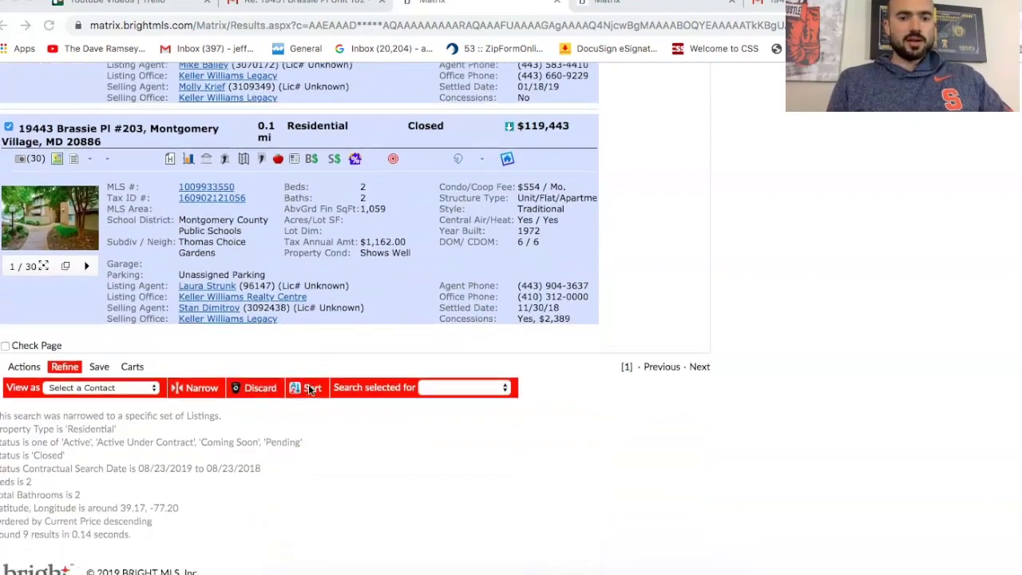
{"action": "scroll", "coordinate": [410, 308], "scroll_direction": "up", "scroll_amount": 2}
{"action": "scroll", "coordinate": [504, 345], "scroll_direction": "down", "scroll_amount": 1}
{"action": "scroll", "coordinate": [504, 346], "scroll_direction": "up", "scroll_amount": 1}
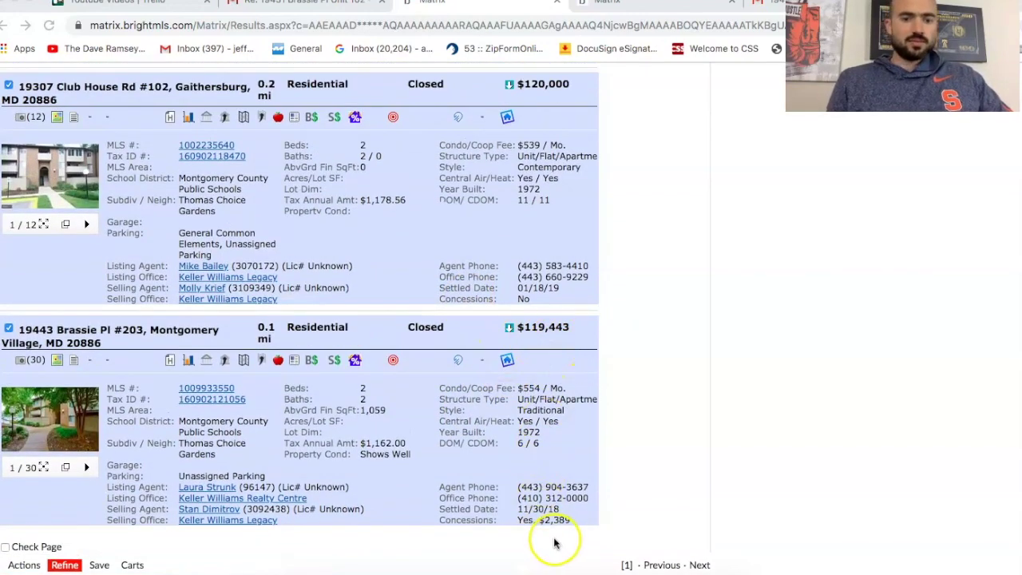
{"action": "scroll", "coordinate": [488, 420], "scroll_direction": "up", "scroll_amount": 1}
{"action": "scroll", "coordinate": [545, 194], "scroll_direction": "up", "scroll_amount": 3}
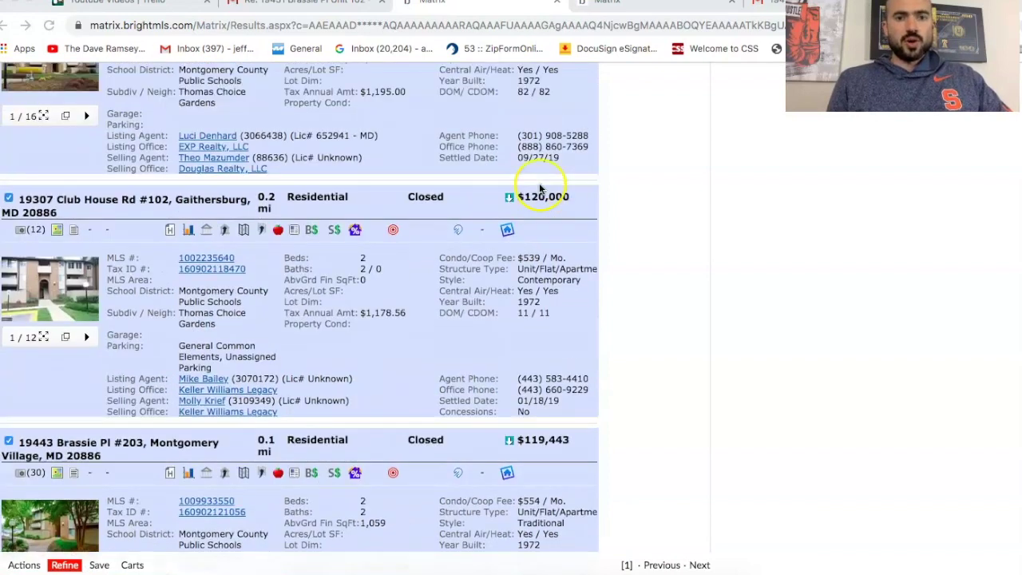
{"action": "scroll", "coordinate": [563, 353], "scroll_direction": "down", "scroll_amount": 3}
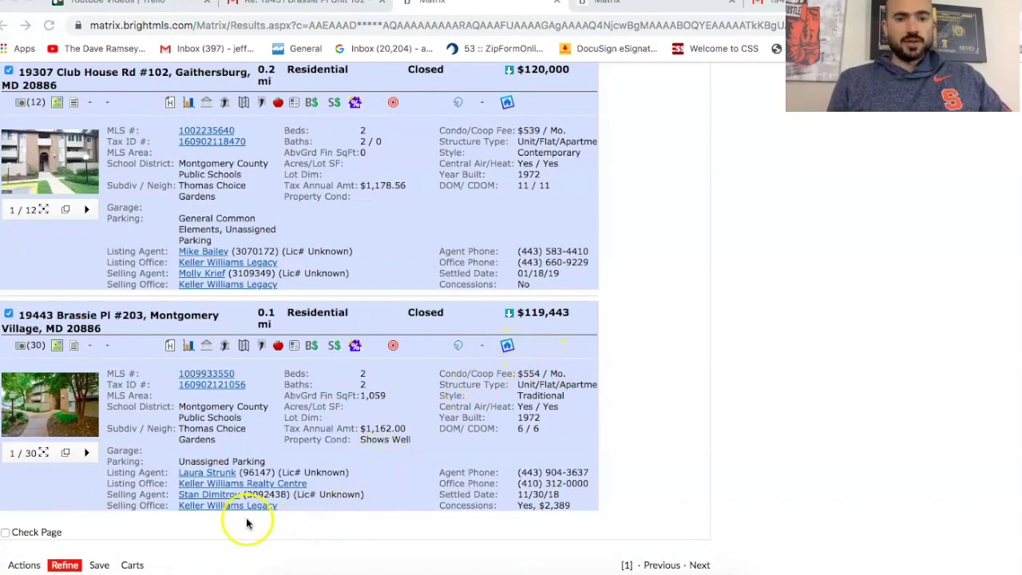
{"action": "scroll", "coordinate": [451, 310], "scroll_direction": "up", "scroll_amount": 1}
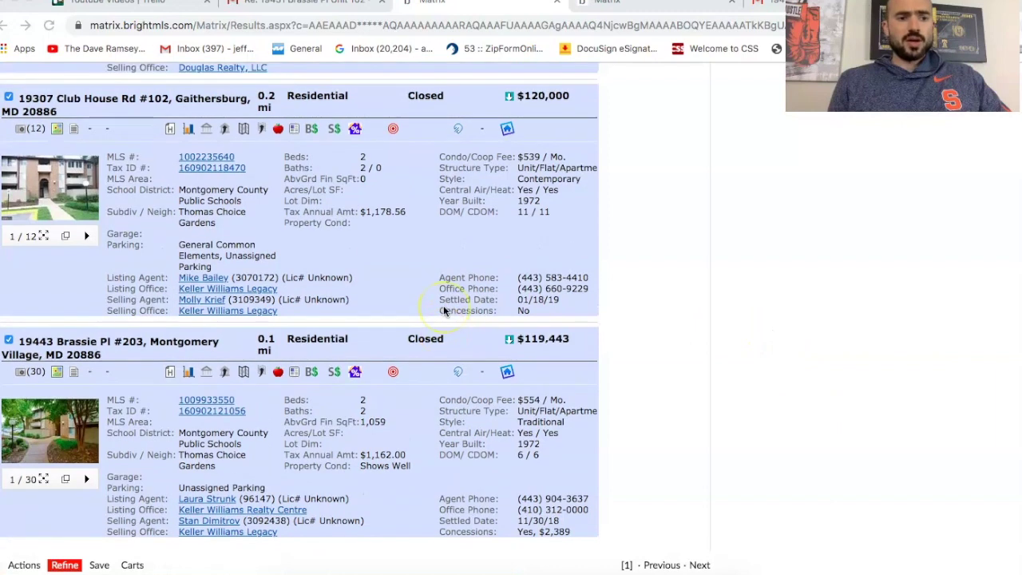
{"action": "scroll", "coordinate": [446, 310], "scroll_direction": "up", "scroll_amount": 1}
{"action": "scroll", "coordinate": [687, 310], "scroll_direction": "up", "scroll_amount": 2}
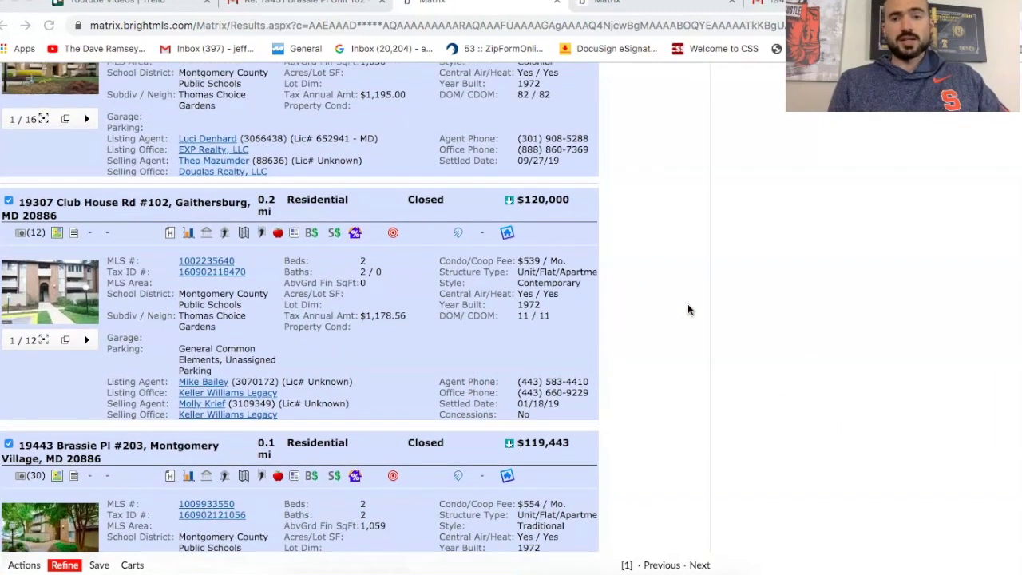
{"action": "scroll", "coordinate": [688, 312], "scroll_direction": "down", "scroll_amount": 4}
{"action": "scroll", "coordinate": [689, 313], "scroll_direction": "down", "scroll_amount": 2}
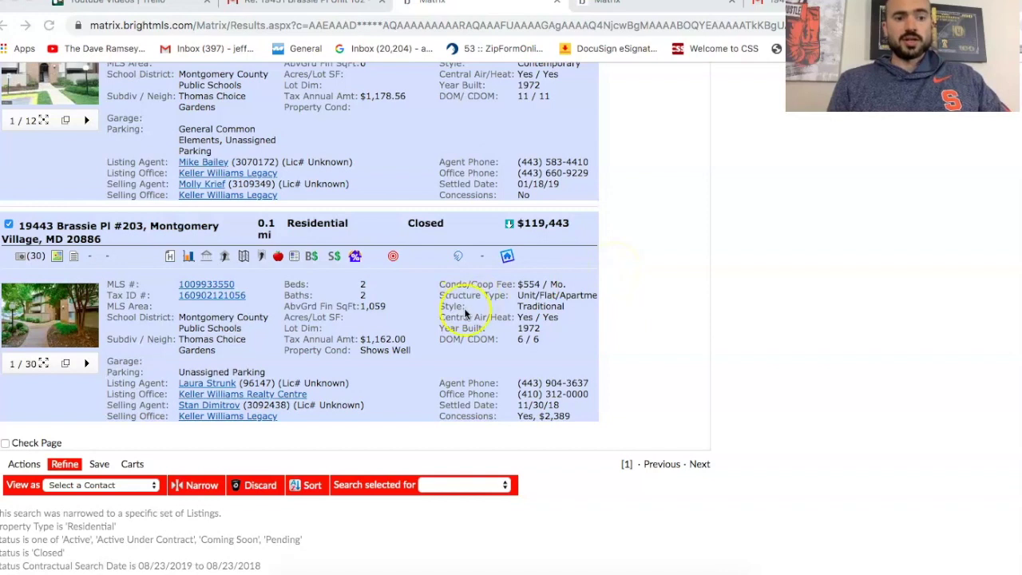
{"action": "scroll", "coordinate": [465, 314], "scroll_direction": "up", "scroll_amount": 2}
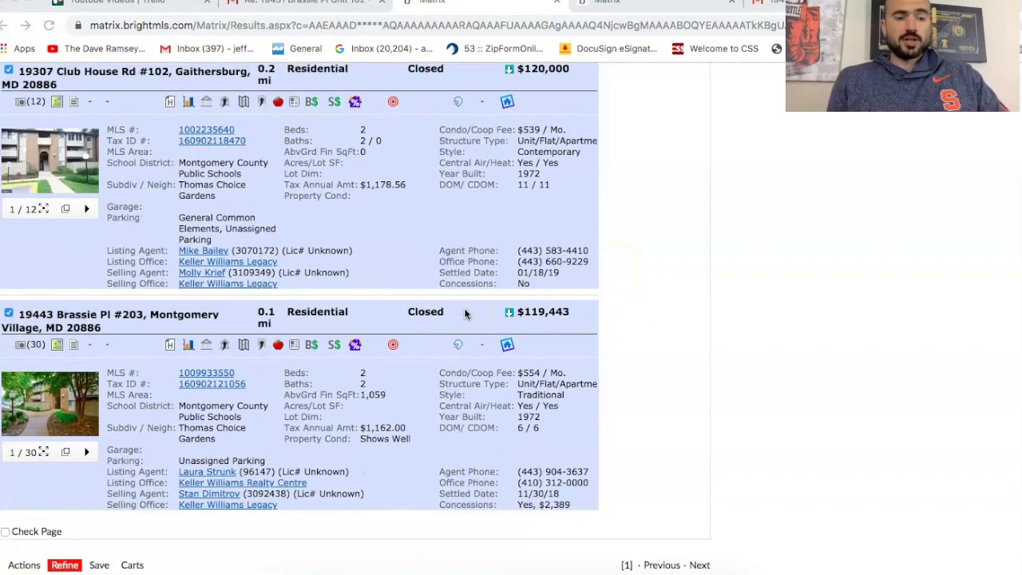
{"action": "scroll", "coordinate": [465, 314], "scroll_direction": "up", "scroll_amount": 2}
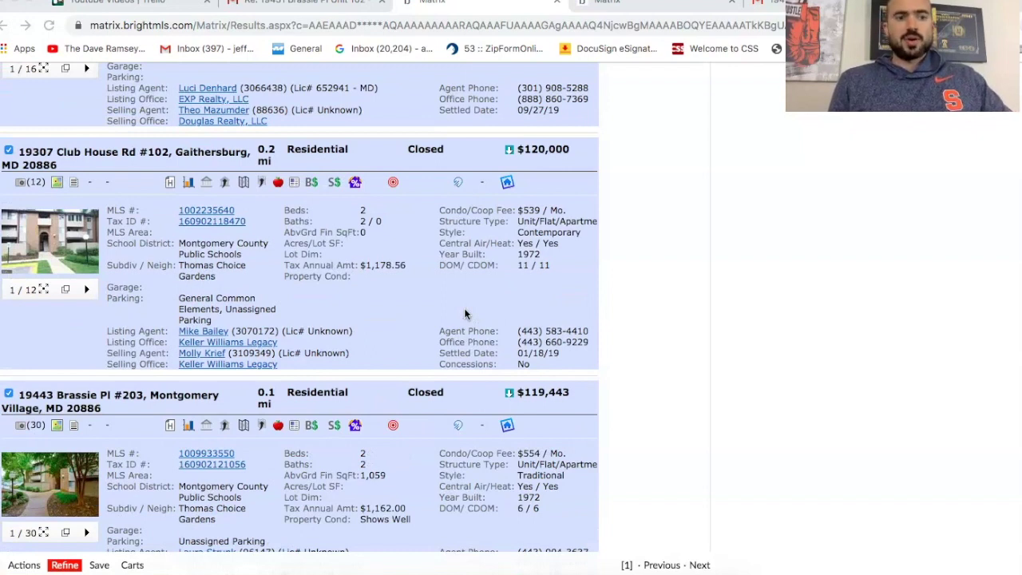
{"action": "scroll", "coordinate": [465, 314], "scroll_direction": "up", "scroll_amount": 6}
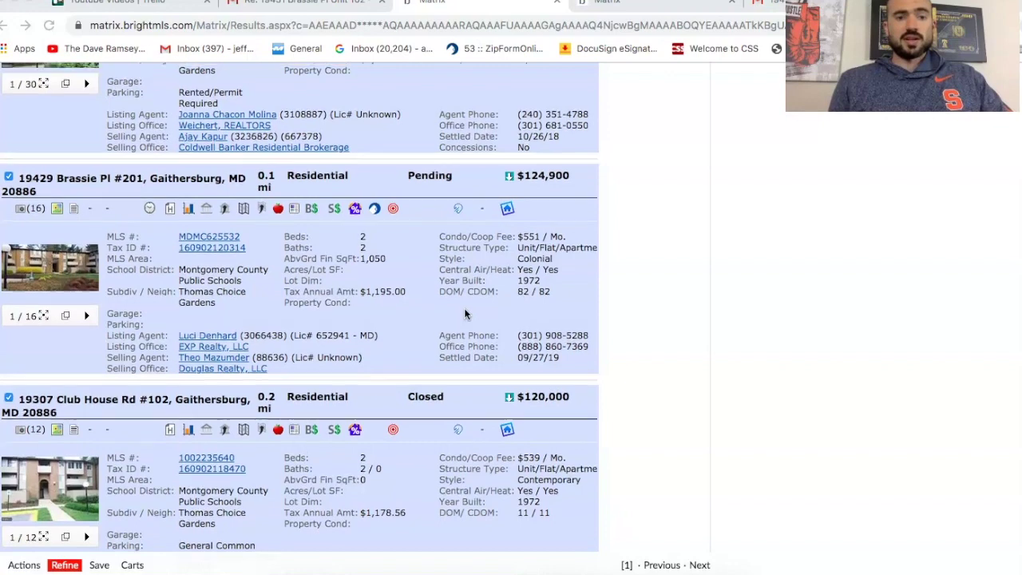
{"action": "scroll", "coordinate": [465, 313], "scroll_direction": "up", "scroll_amount": 8}
{"action": "scroll", "coordinate": [466, 313], "scroll_direction": "up", "scroll_amount": 17}
{"action": "scroll", "coordinate": [465, 314], "scroll_direction": "up", "scroll_amount": 5}
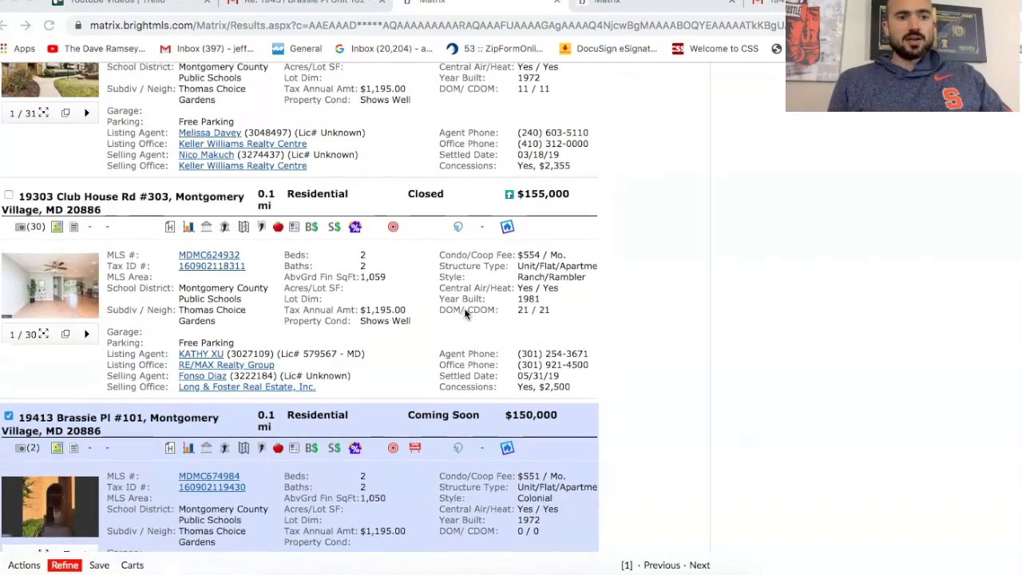
{"action": "left_click", "coordinate": [623, 15]}
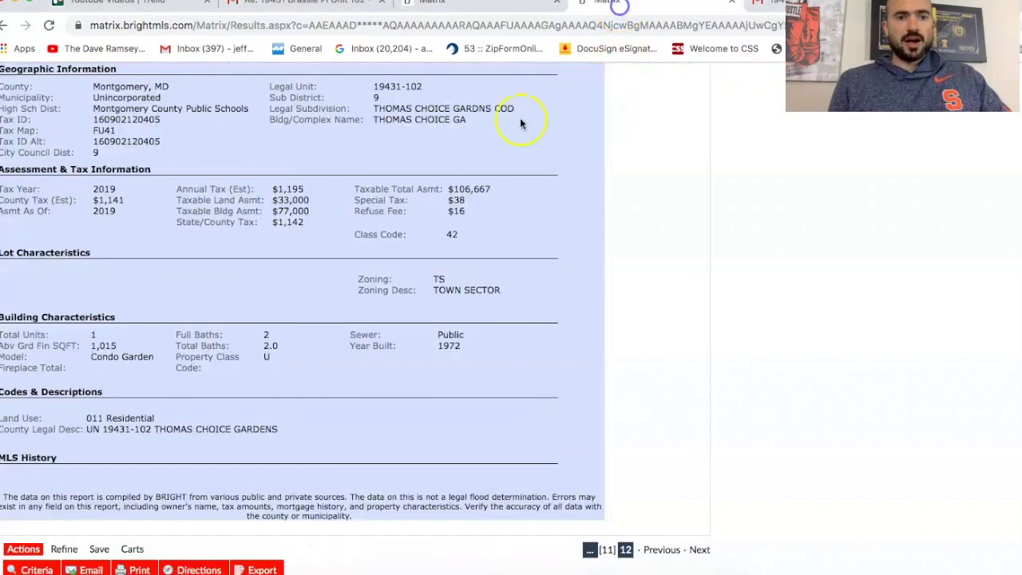
{"action": "scroll", "coordinate": [450, 141], "scroll_direction": "up", "scroll_amount": 12}
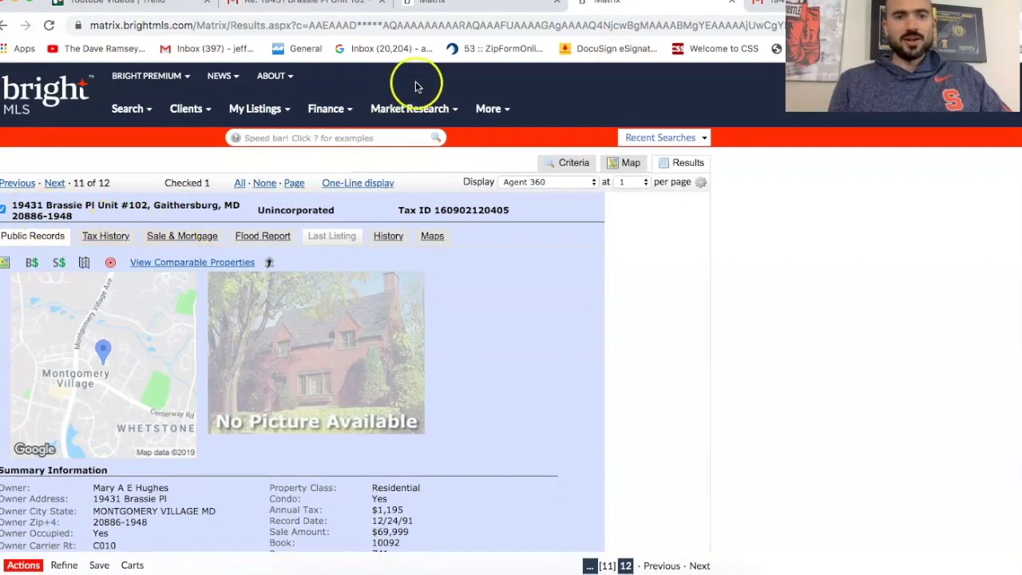
{"action": "left_click", "coordinate": [469, 12]}
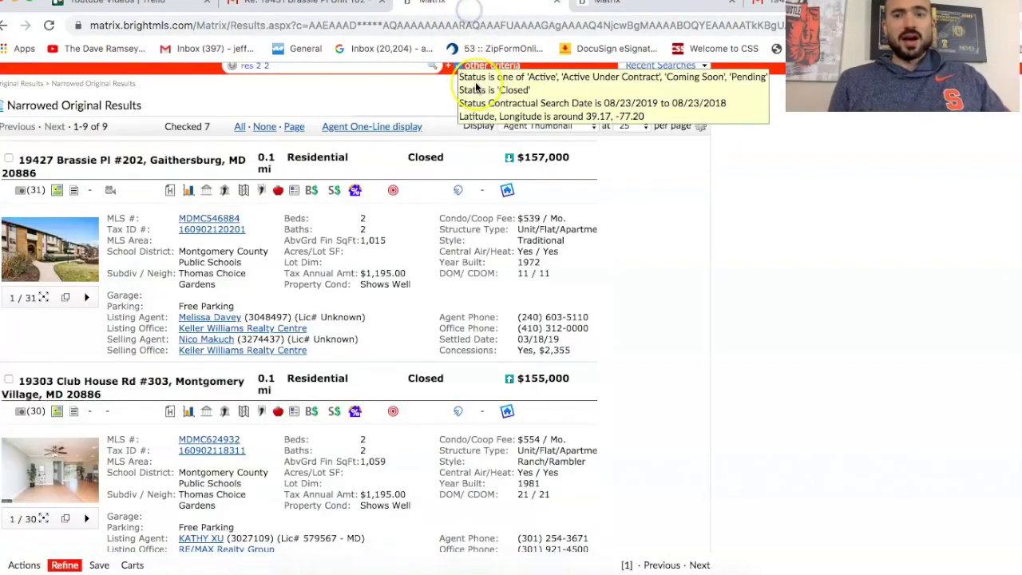
{"action": "left_click", "coordinate": [654, 441]}
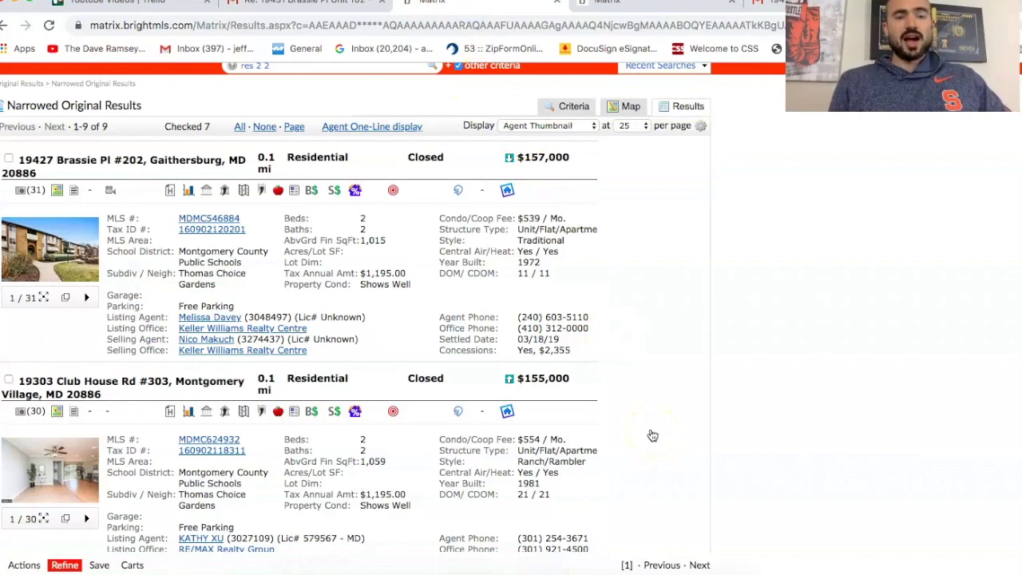